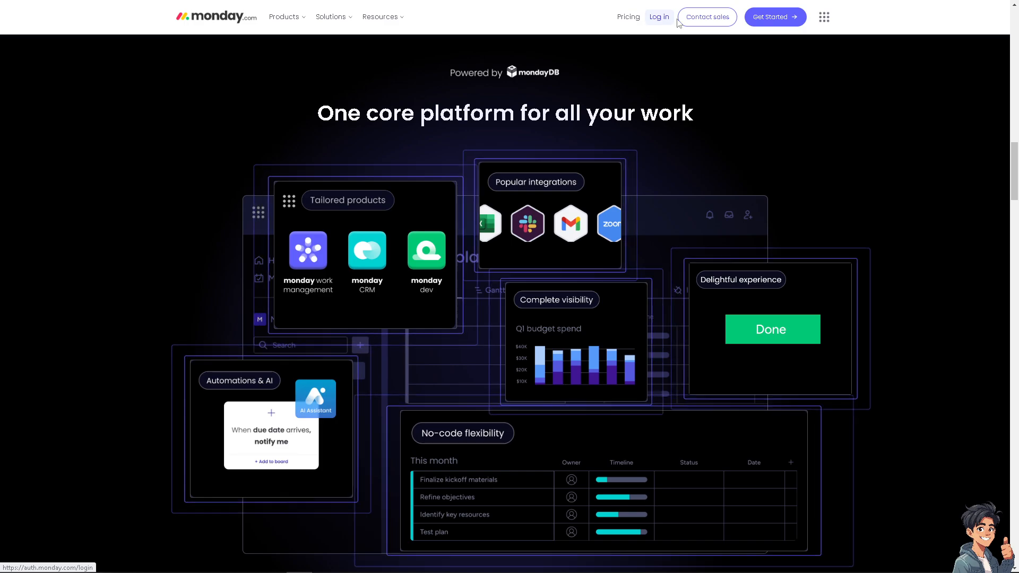
Step: Start monday.com's Get Started setup to move over to Jotform's form chooser
{"action": "left_click", "coordinate": [775, 16]}
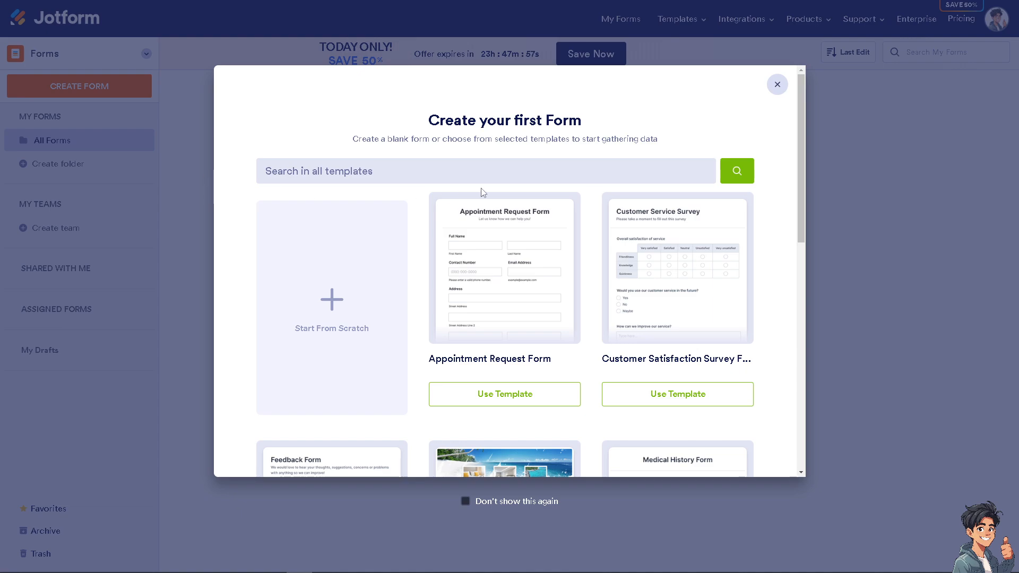
Step: Preview the Hotel Booking Form template from the template list
{"action": "mouse_move", "coordinate": [469, 226]}
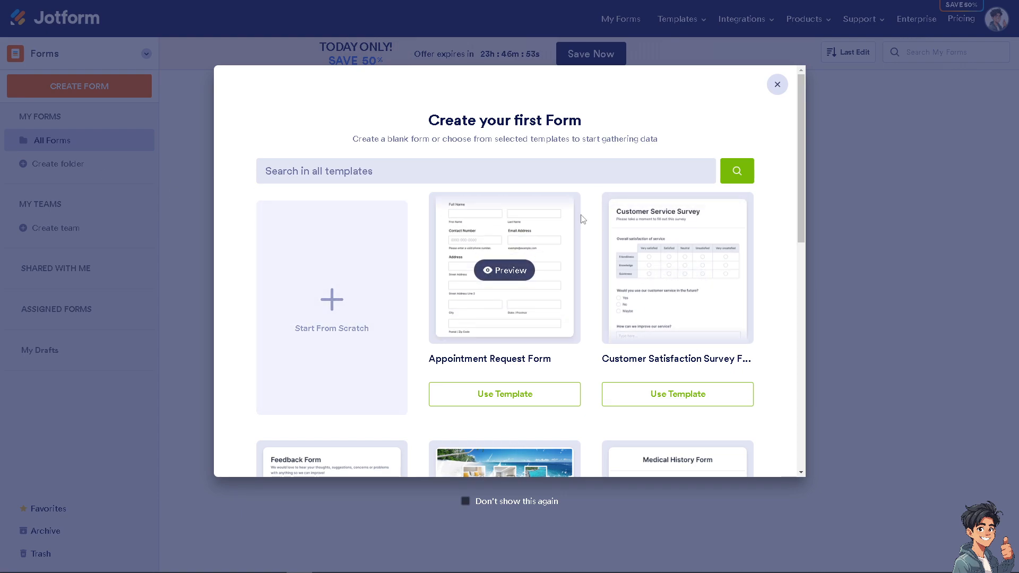
{"action": "scroll", "coordinate": [571, 248], "scroll_direction": "down", "scroll_amount": 2}
{"action": "scroll", "coordinate": [571, 248], "scroll_direction": "down", "scroll_amount": 3}
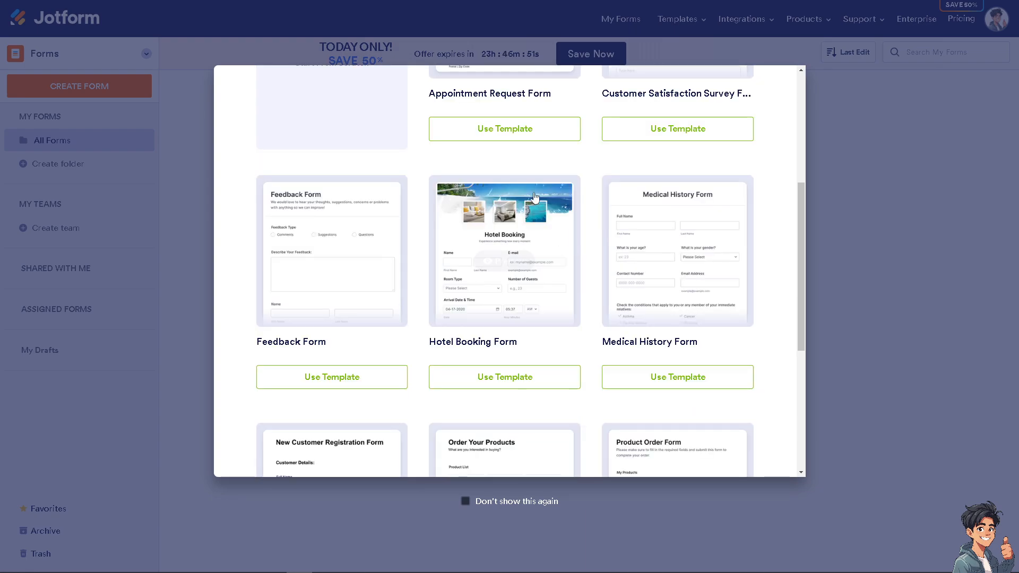
{"action": "scroll", "coordinate": [505, 414], "scroll_direction": "up", "scroll_amount": 3}
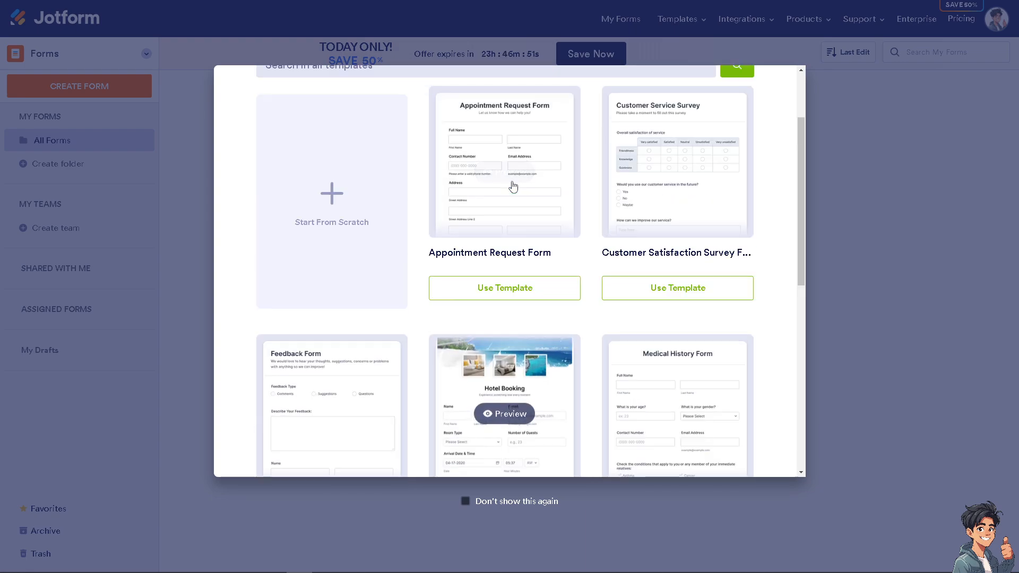
{"action": "left_click", "coordinate": [505, 414]}
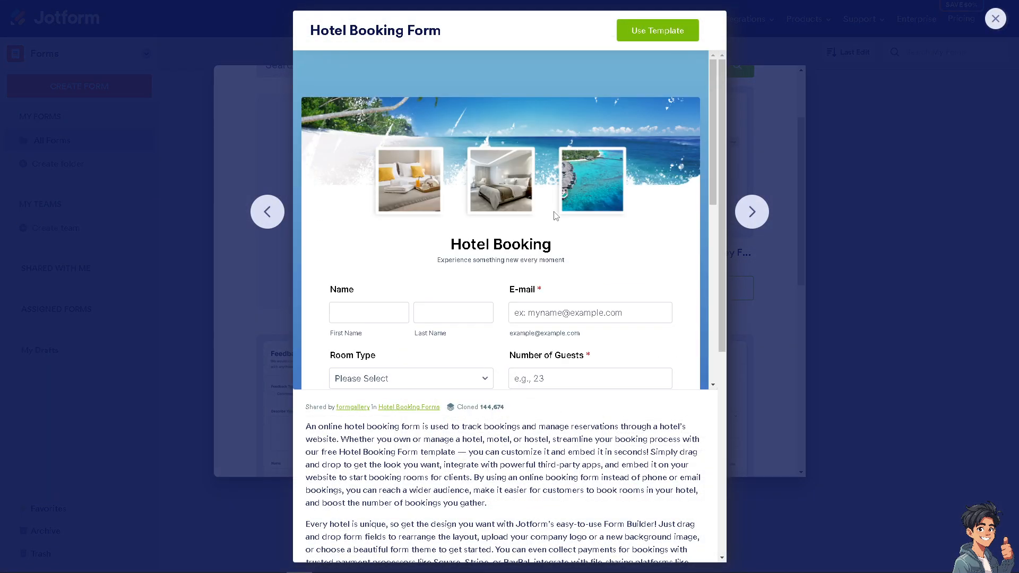
Step: Create a new form in the Form Builder from the Hotel Booking template
{"action": "scroll", "coordinate": [552, 245], "scroll_direction": "down", "scroll_amount": 5}
{"action": "scroll", "coordinate": [552, 246], "scroll_direction": "up", "scroll_amount": 4}
{"action": "scroll", "coordinate": [627, 101], "scroll_direction": "up", "scroll_amount": 1}
{"action": "left_click", "coordinate": [646, 31]}
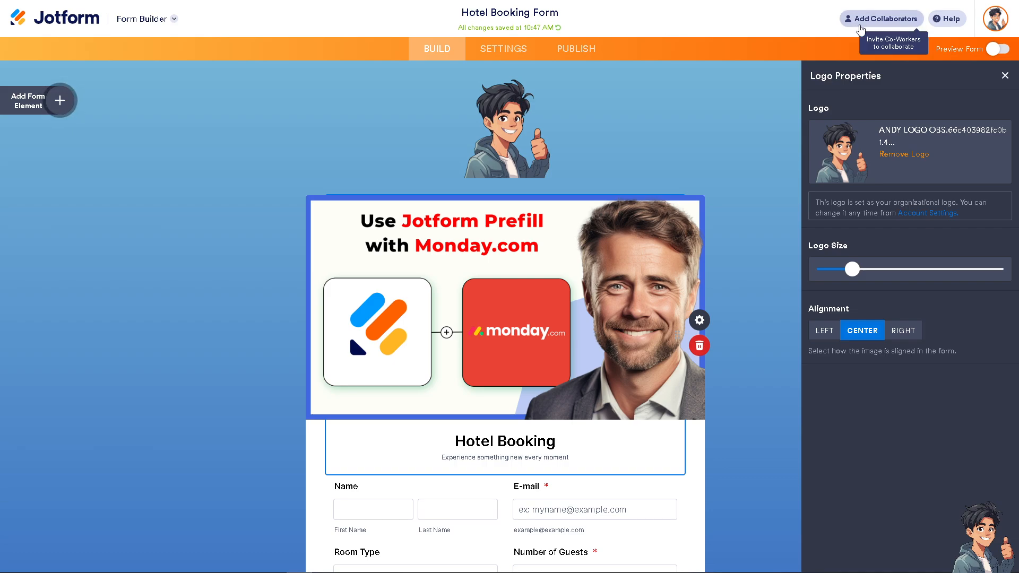
Step: Go to the Hotel Booking Form's Publish page showing its Quick Share link
{"action": "left_click", "coordinate": [564, 48]}
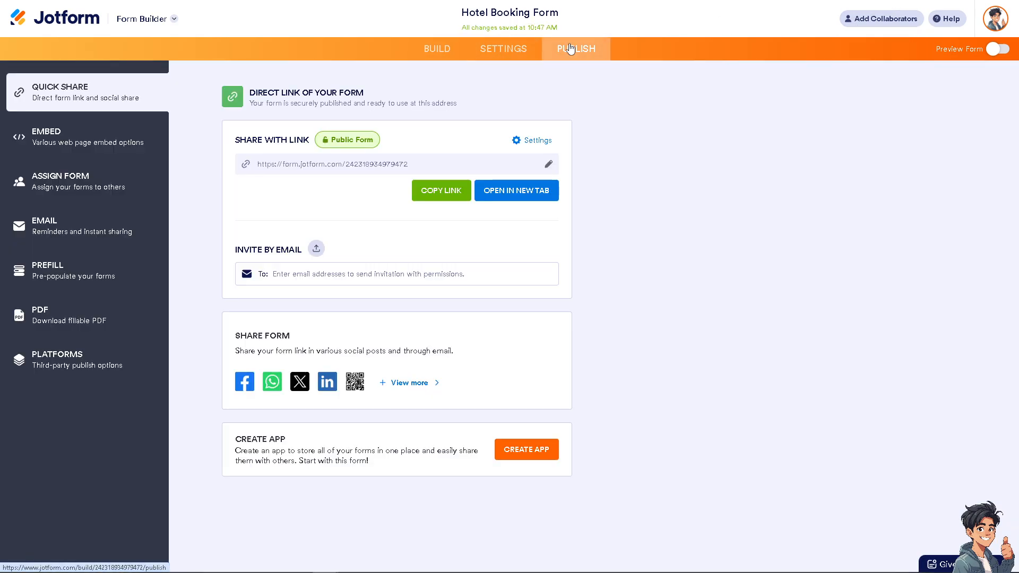
Step: Choose monday.com Prefill from the form's Prefill options in the Publish sidebar
{"action": "left_click", "coordinate": [68, 277]}
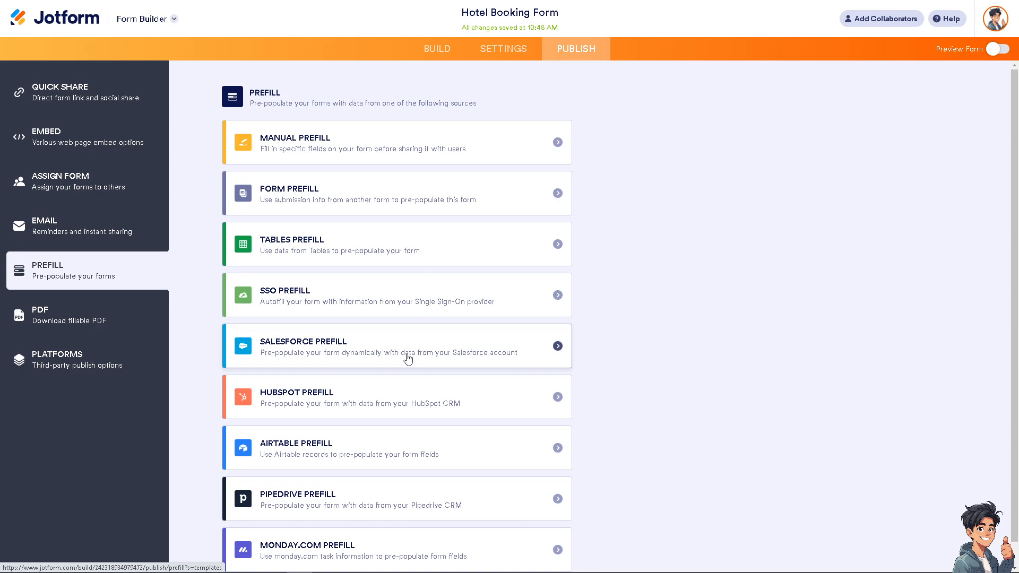
{"action": "scroll", "coordinate": [392, 372], "scroll_direction": "down", "scroll_amount": 2}
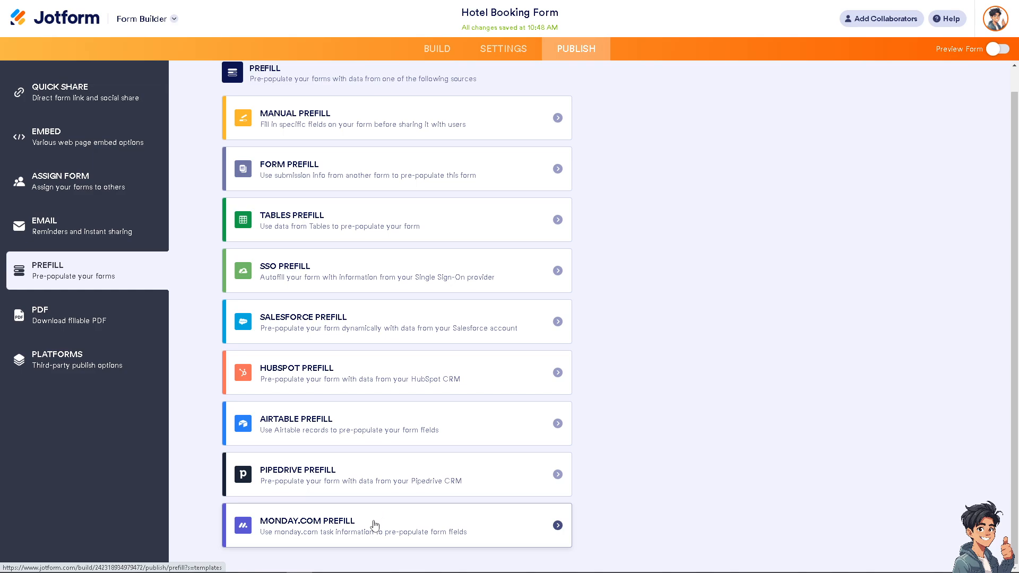
{"action": "left_click", "coordinate": [376, 531]}
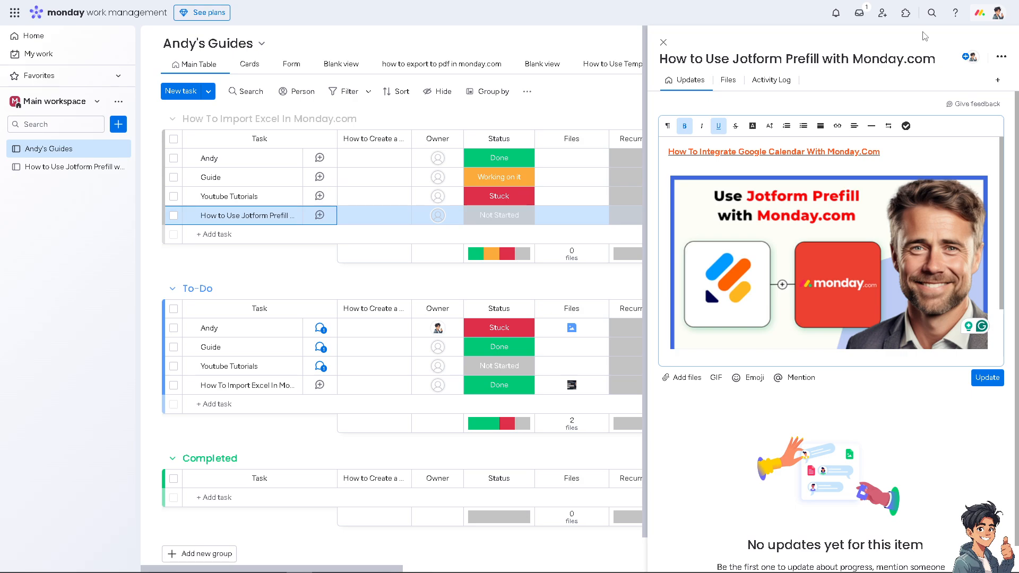
Step: Open Administration from the monday.com profile menu
{"action": "left_click", "coordinate": [998, 14]}
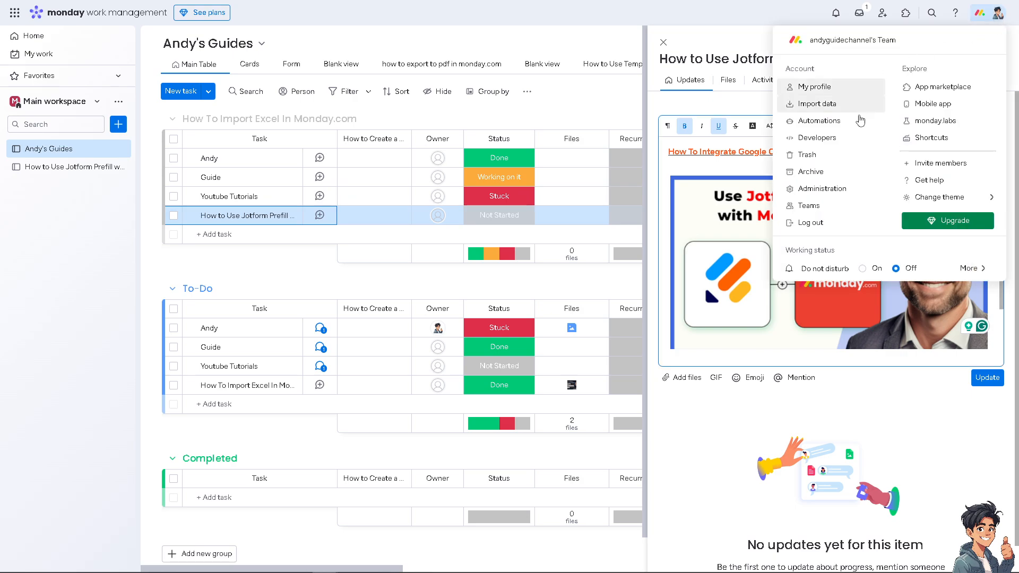
{"action": "left_click", "coordinate": [837, 196]}
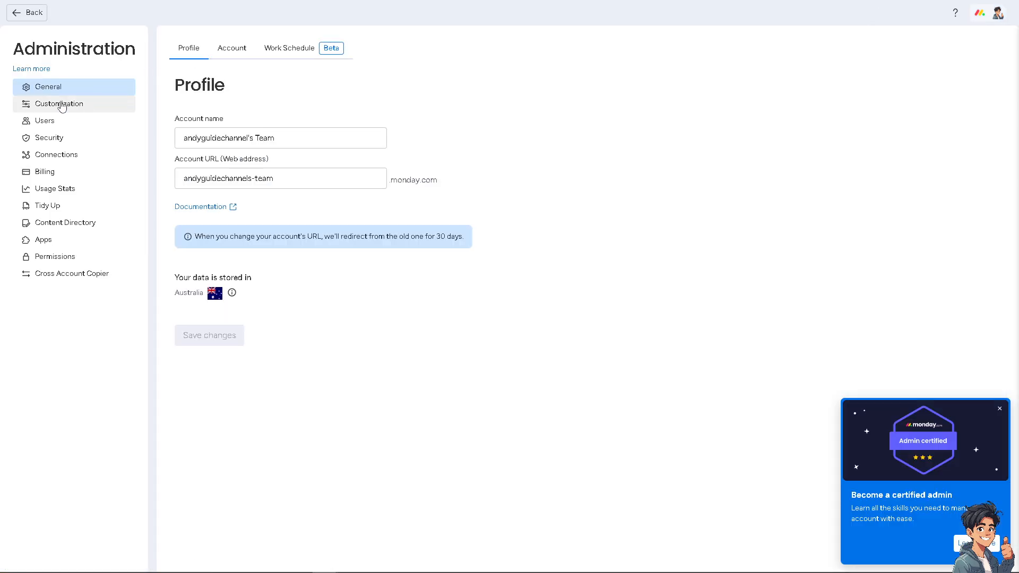
Step: Regenerate the personal API token under Connections > API and copy it to the clipboard
{"action": "left_click", "coordinate": [60, 160]}
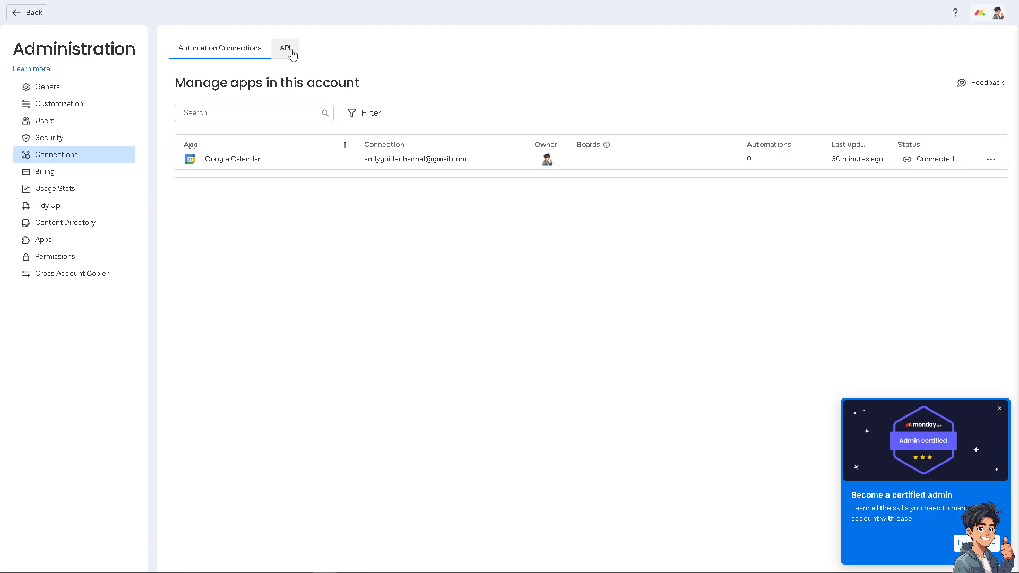
{"action": "left_click", "coordinate": [291, 52]}
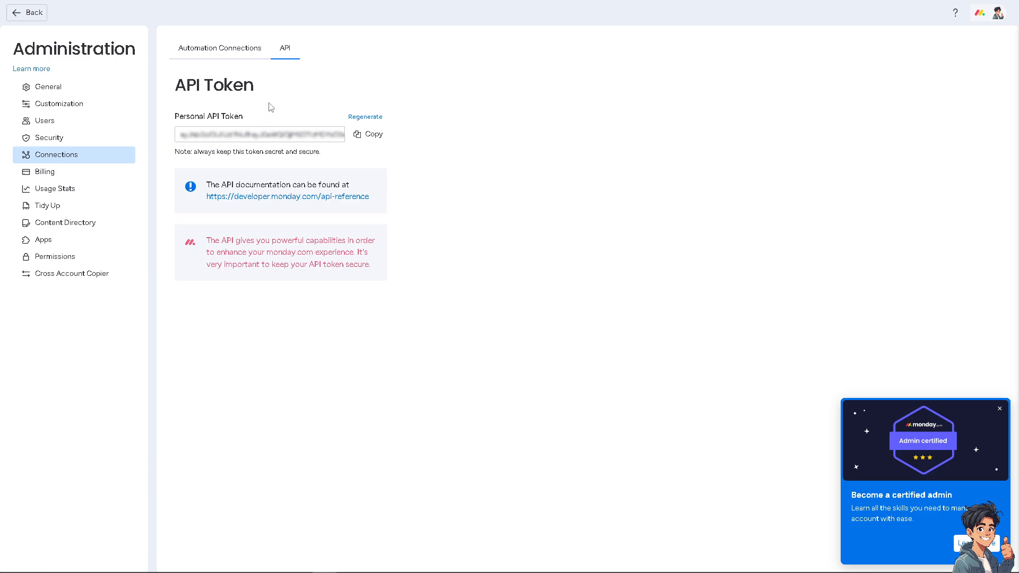
{"action": "left_click", "coordinate": [374, 118]}
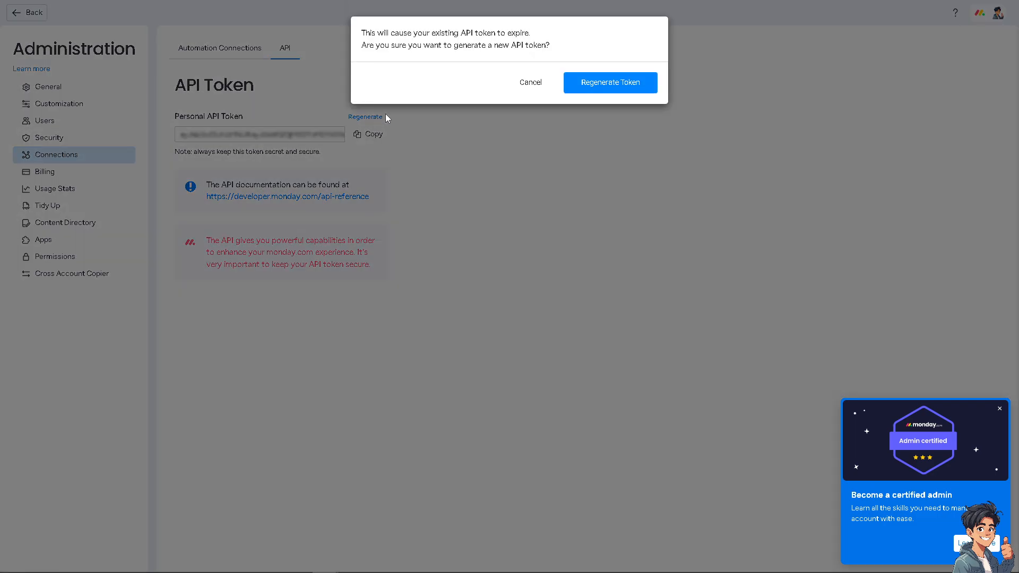
{"action": "left_click", "coordinate": [626, 88]}
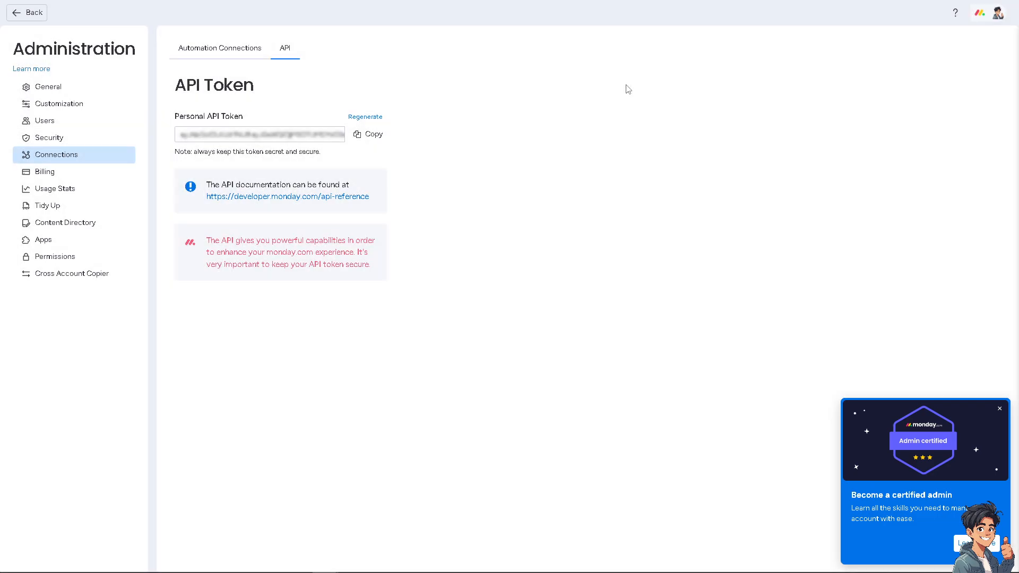
{"action": "left_click", "coordinate": [377, 139]}
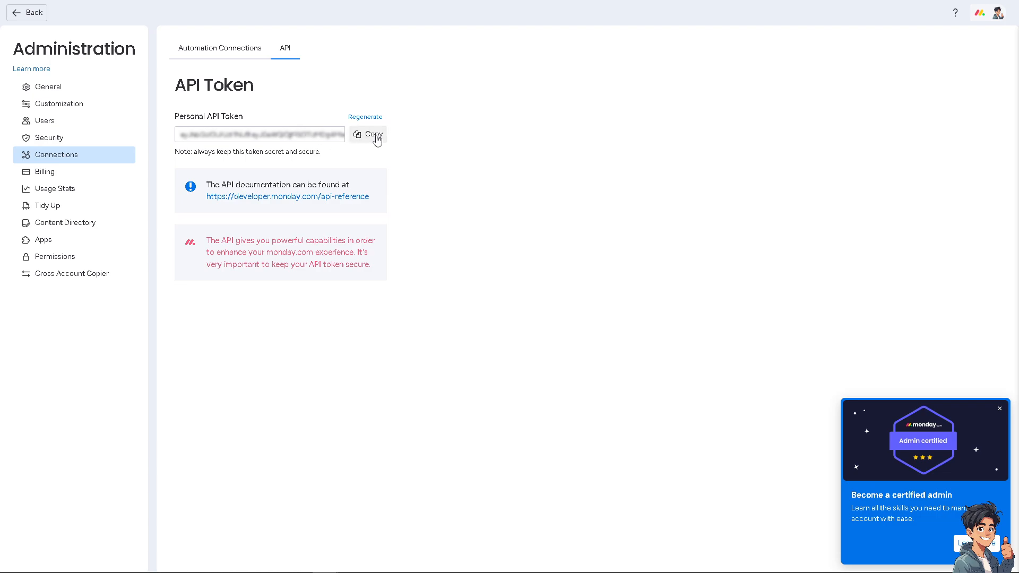
{"action": "left_click", "coordinate": [377, 139]}
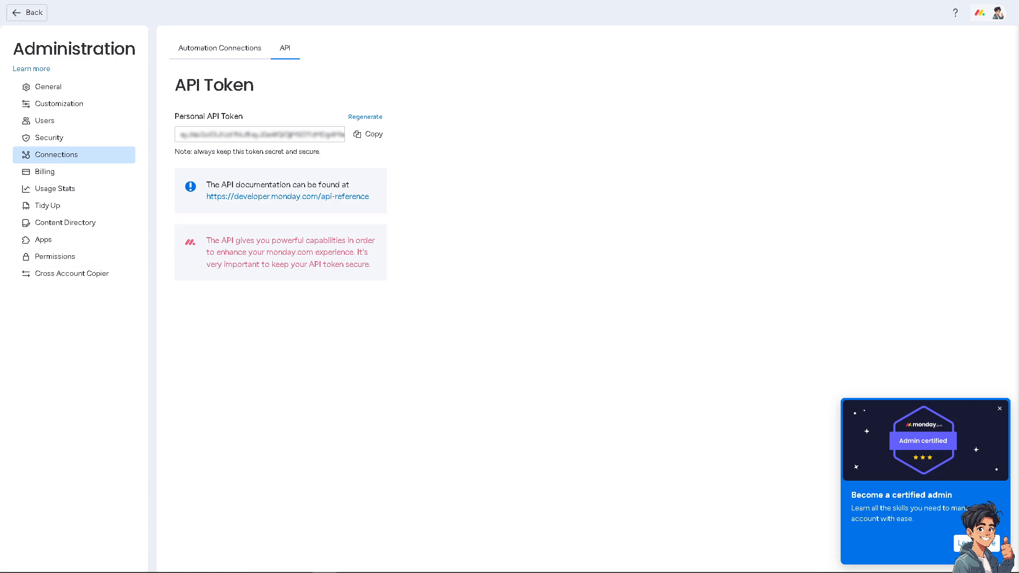
Step: Paste the monday.com API token into Jotform and authenticate, declining to save the password
{"action": "left_click", "coordinate": [300, 572]}
{"action": "left_click", "coordinate": [258, 282]}
{"action": "key", "text": "ctrl+v"}
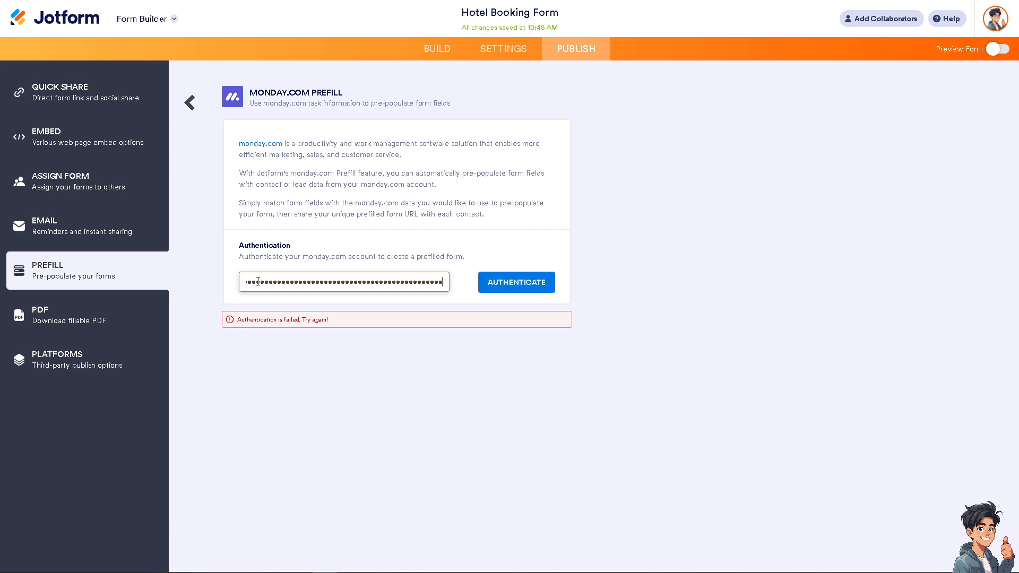
{"action": "left_click", "coordinate": [520, 284]}
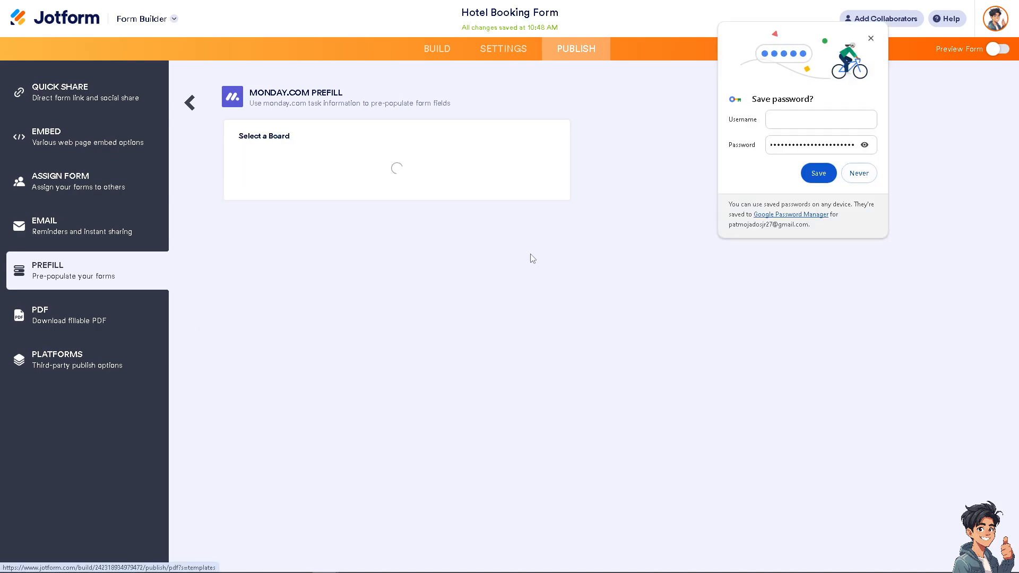
{"action": "left_click", "coordinate": [868, 178]}
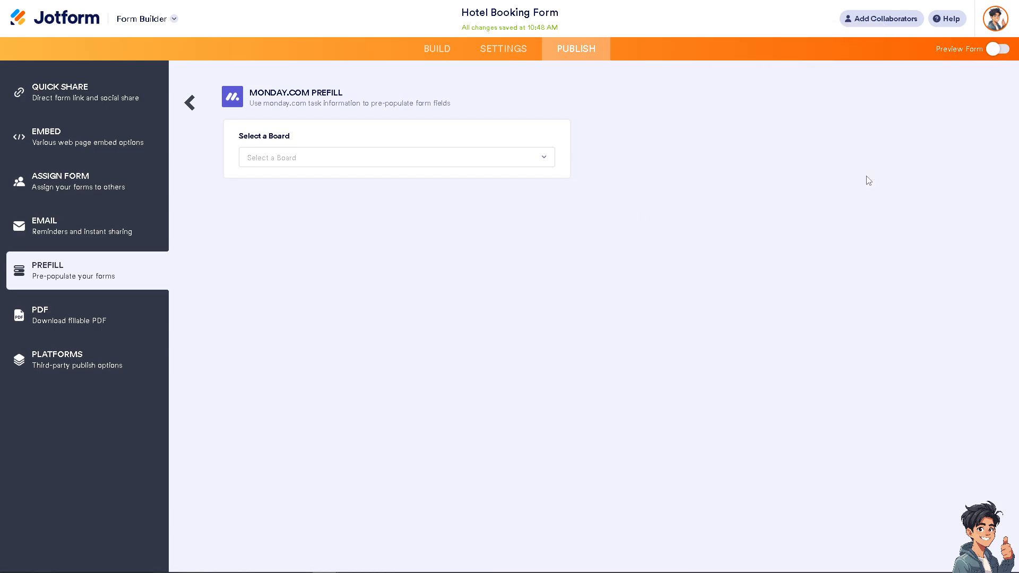
Step: Select the 'How to Use Jotform Prefill witha monday.com' board and its Group Title group
{"action": "left_click", "coordinate": [510, 165]}
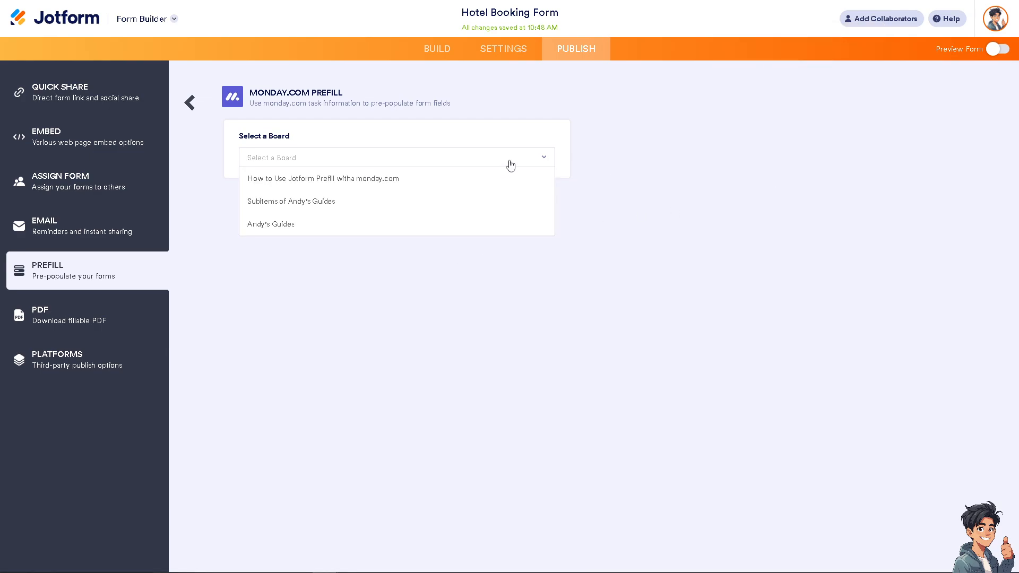
{"action": "left_click", "coordinate": [413, 180]}
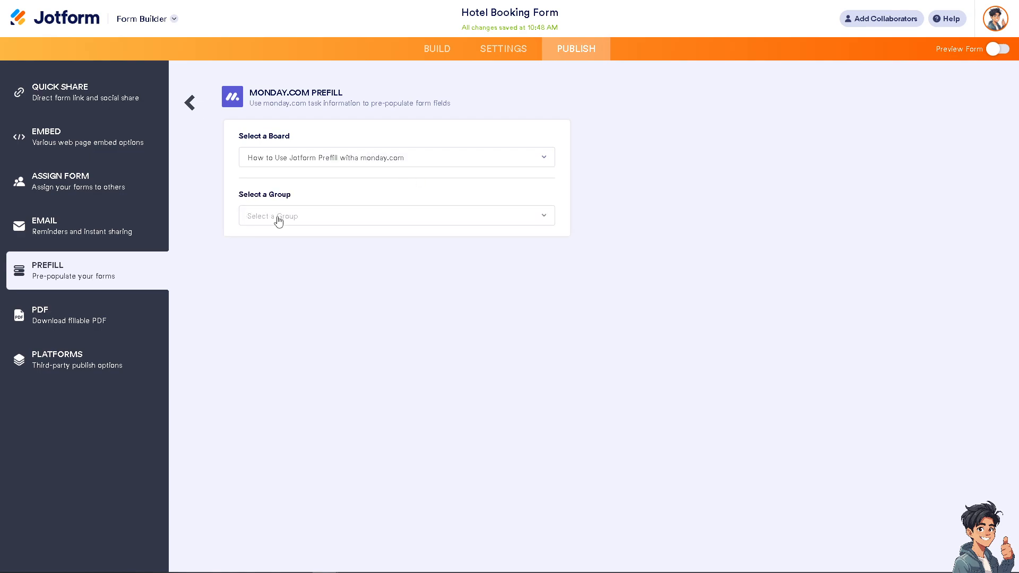
{"action": "left_click", "coordinate": [389, 218]}
{"action": "left_click", "coordinate": [314, 239]}
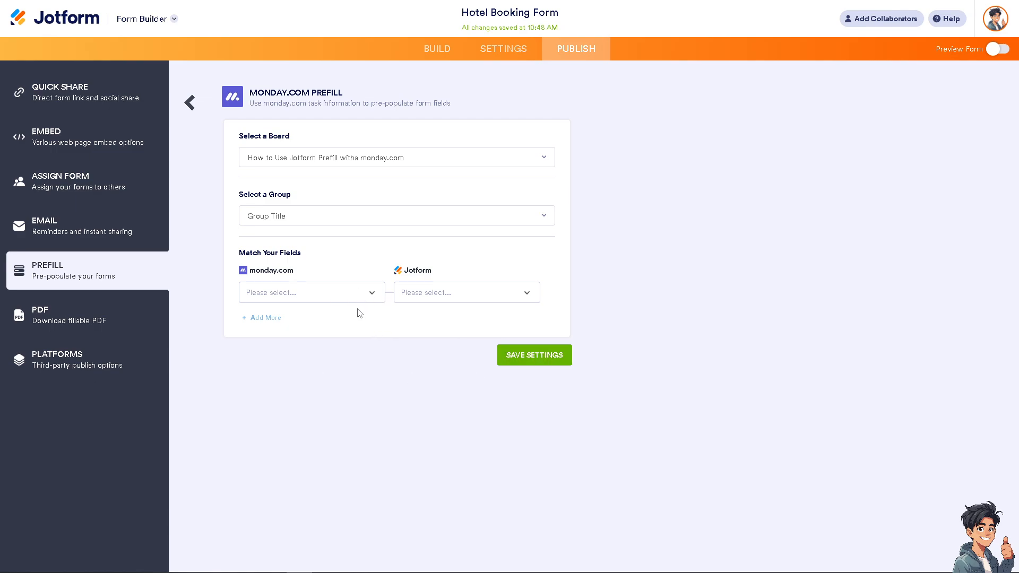
{"action": "left_click", "coordinate": [372, 294]}
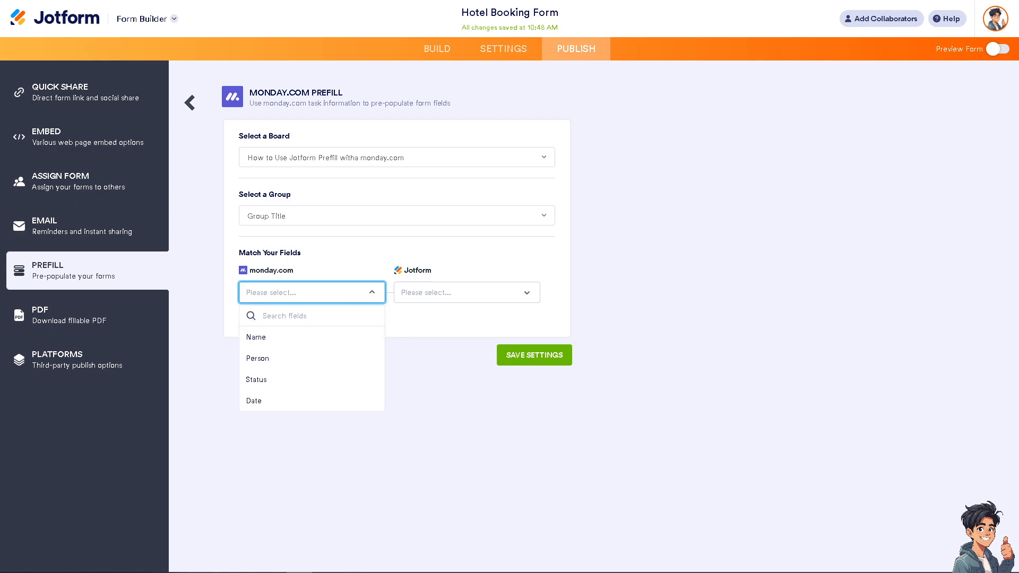
Step: Match the monday.com Name field to the form's Name - First Name field
{"action": "left_click", "coordinate": [312, 337]}
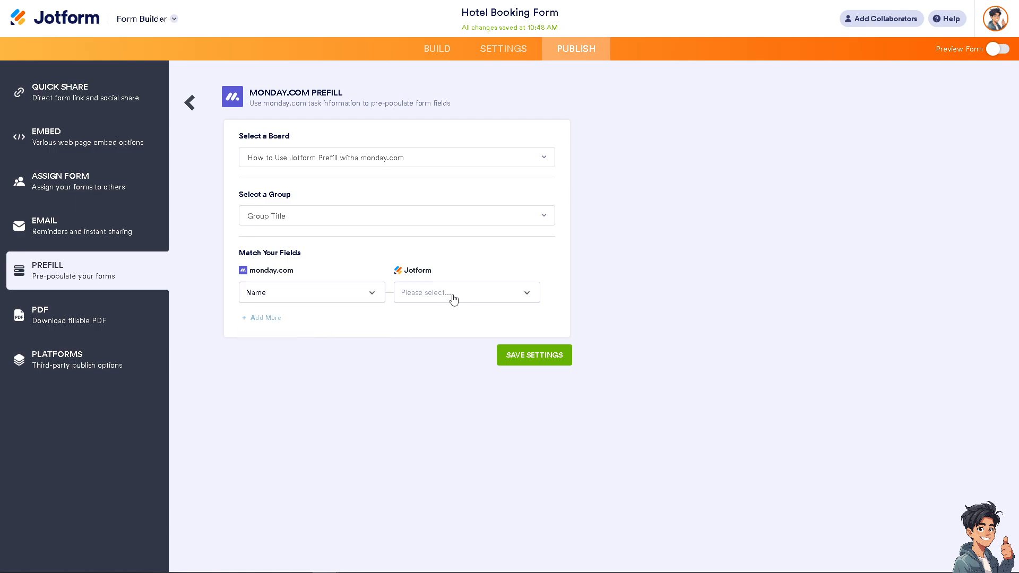
{"action": "left_click", "coordinate": [454, 300]}
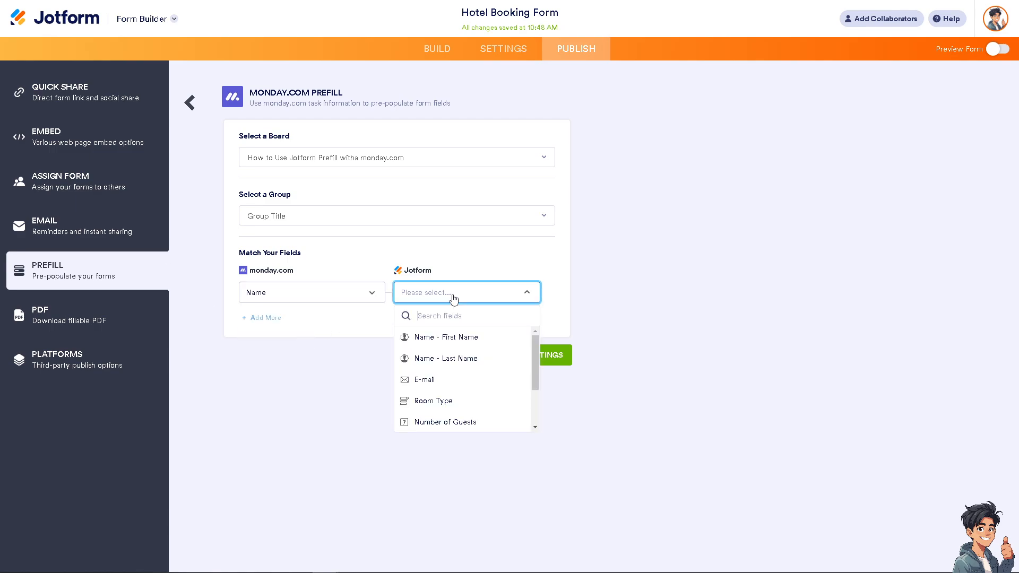
{"action": "left_click", "coordinate": [457, 339]}
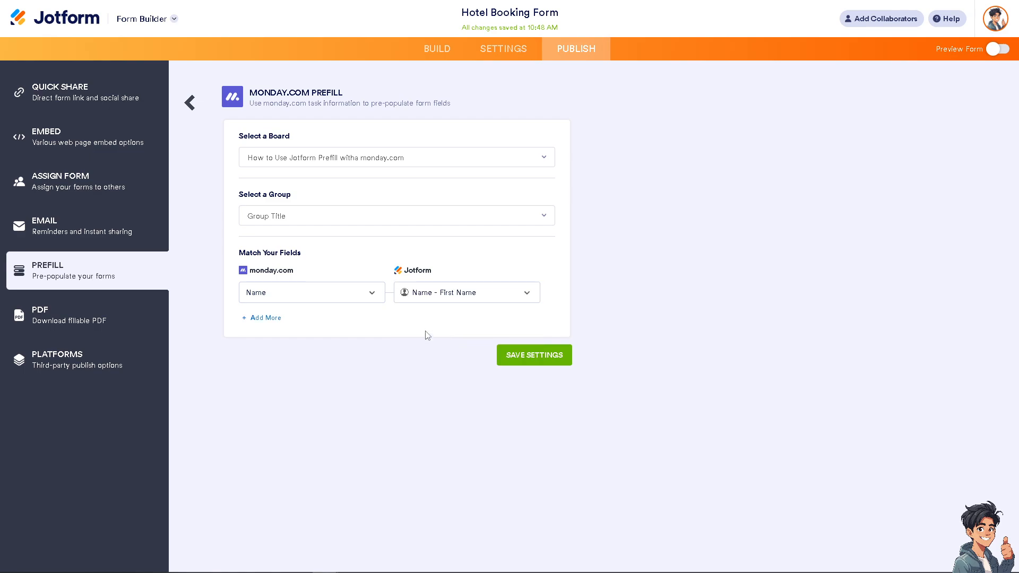
Step: Add a second row matching Status to E-mail and save the prefill settings
{"action": "left_click", "coordinate": [263, 319]}
{"action": "left_click", "coordinate": [304, 326]}
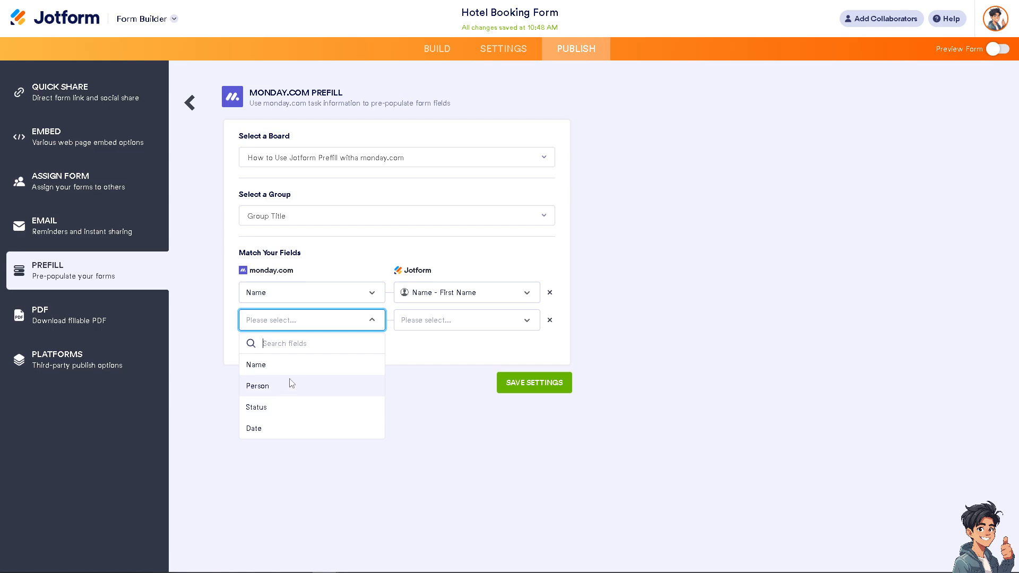
{"action": "left_click", "coordinate": [259, 407]}
{"action": "left_click", "coordinate": [489, 319]}
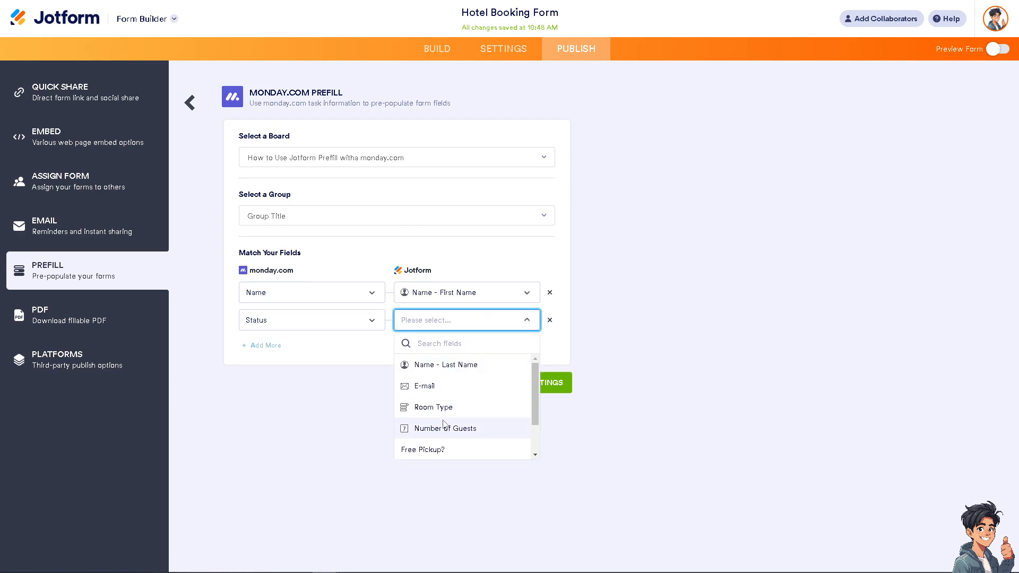
{"action": "left_click", "coordinate": [425, 386]}
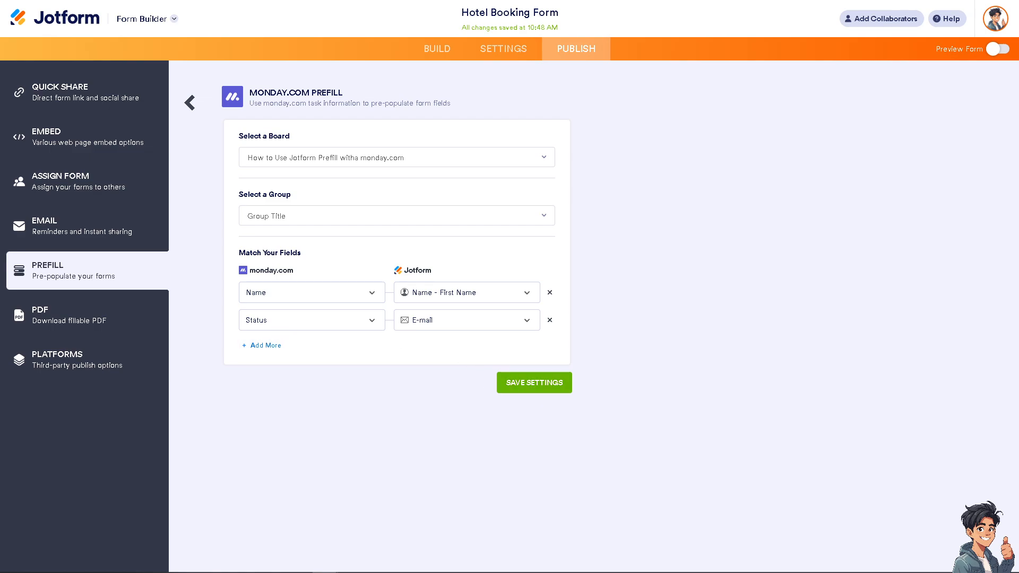
{"action": "left_click", "coordinate": [529, 386]}
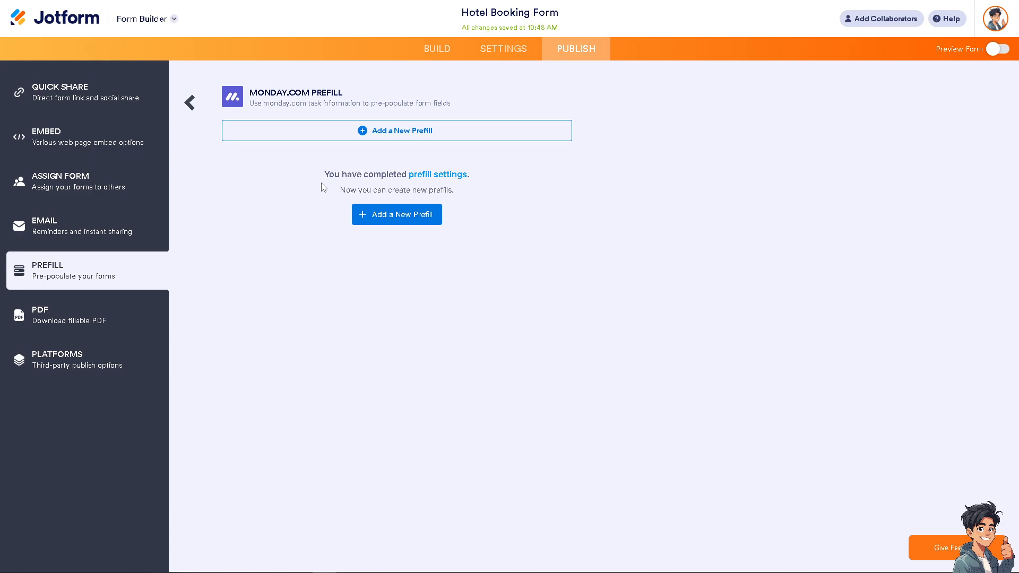
{"action": "left_click", "coordinate": [426, 176]}
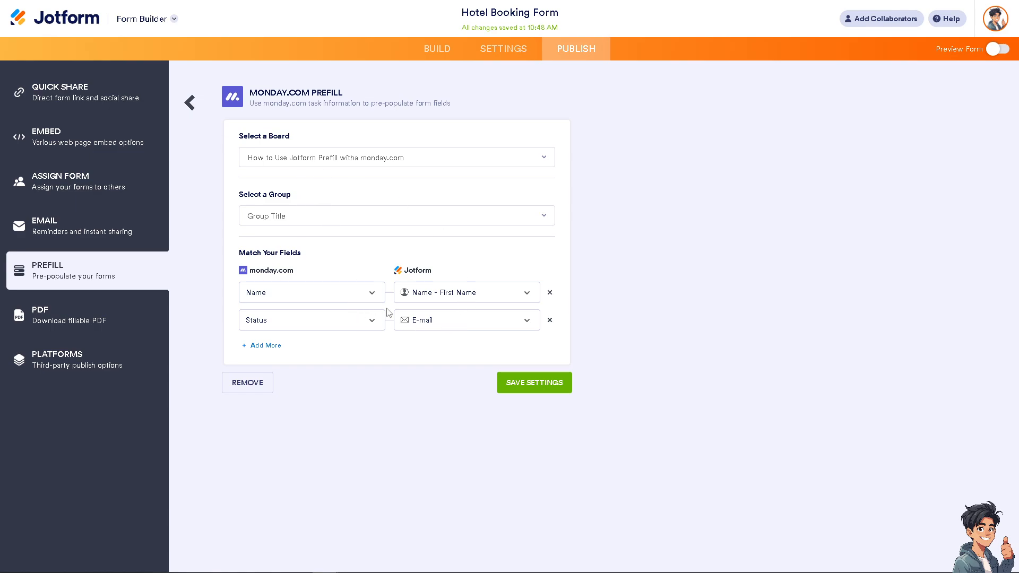
{"action": "left_click", "coordinate": [261, 346]}
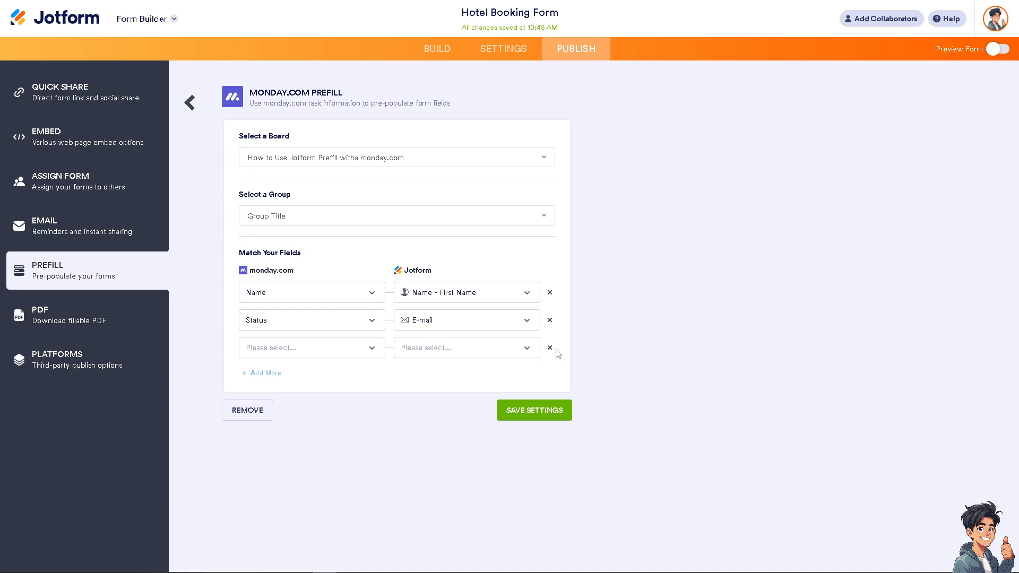
{"action": "left_click", "coordinate": [232, 412]}
{"action": "left_click", "coordinate": [618, 219]}
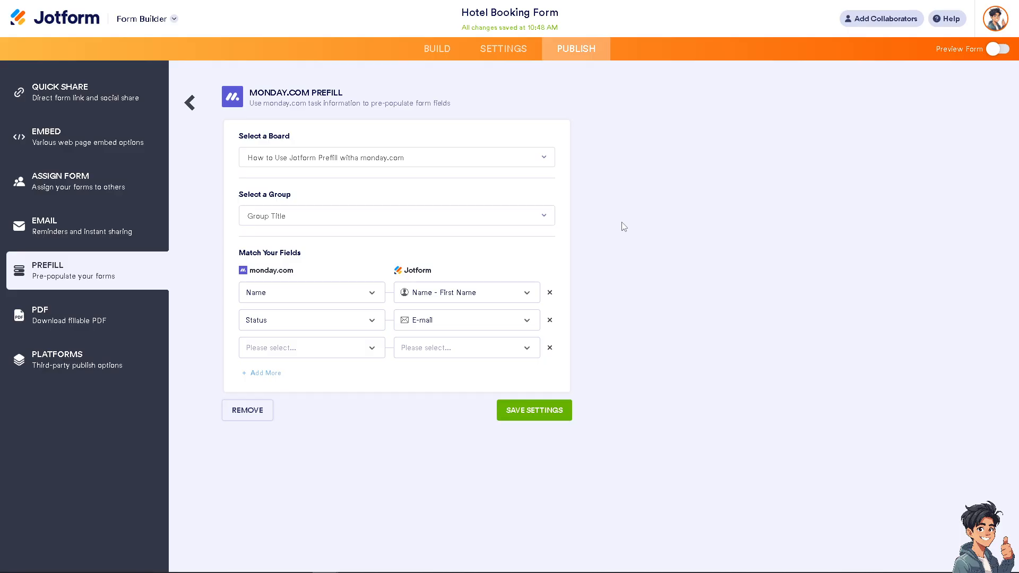
{"action": "left_click", "coordinate": [551, 348]}
{"action": "left_click", "coordinate": [194, 112]}
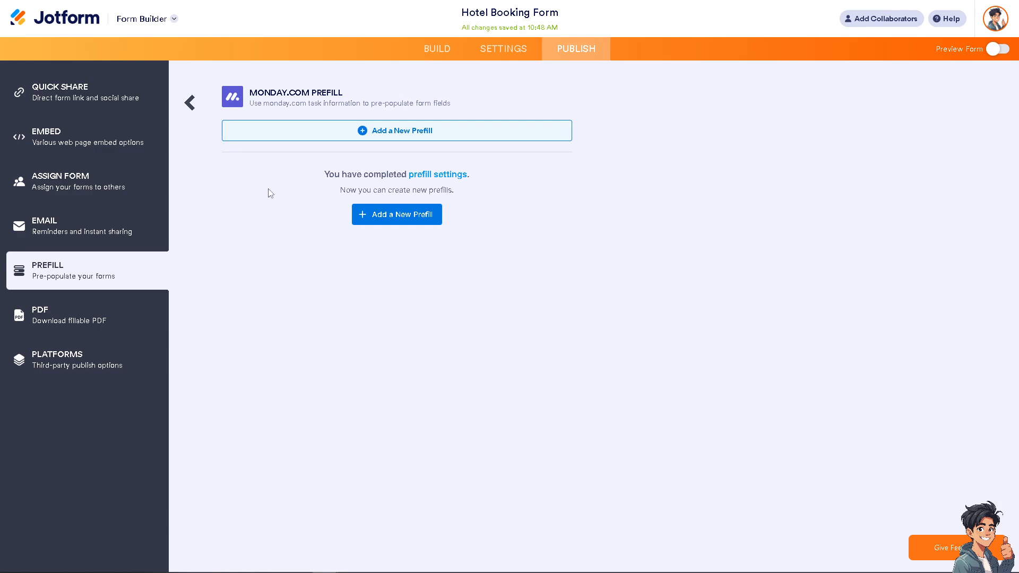
Step: Add a new prefill, tick the 'How to Connect monday.com to Google Sheets' item, and create it
{"action": "left_click", "coordinate": [413, 138]}
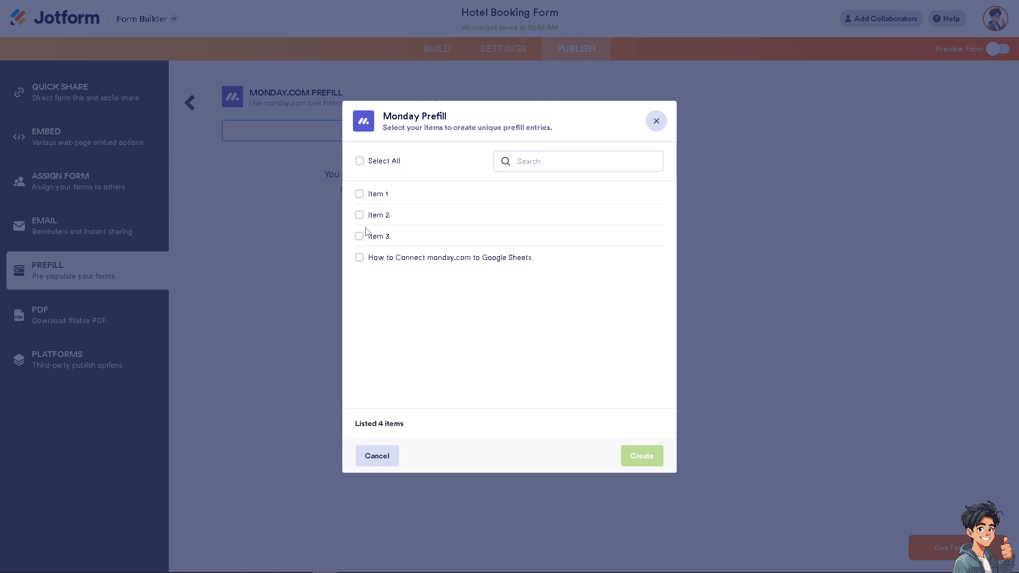
{"action": "left_click", "coordinate": [359, 259]}
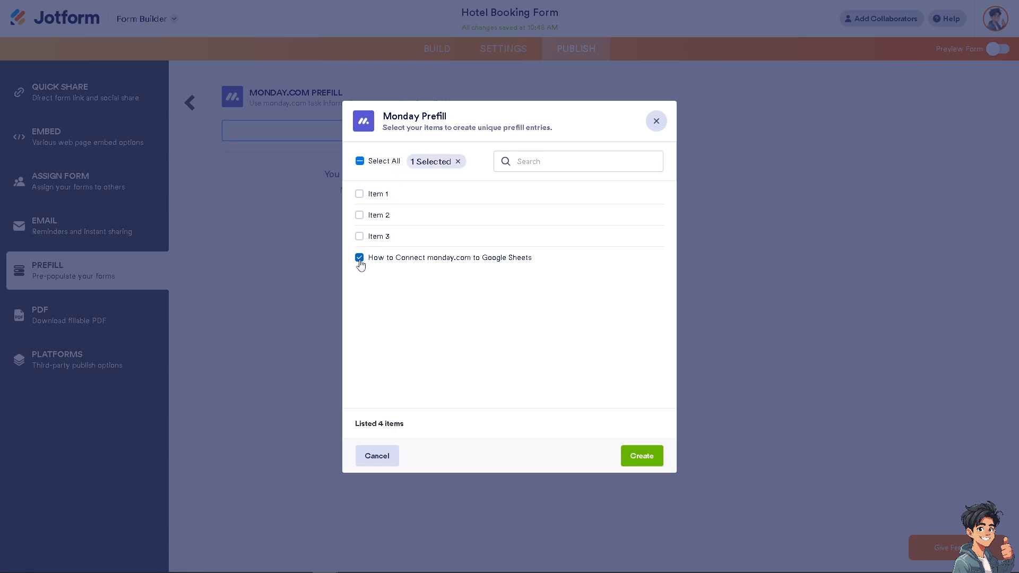
{"action": "left_click", "coordinate": [655, 460]}
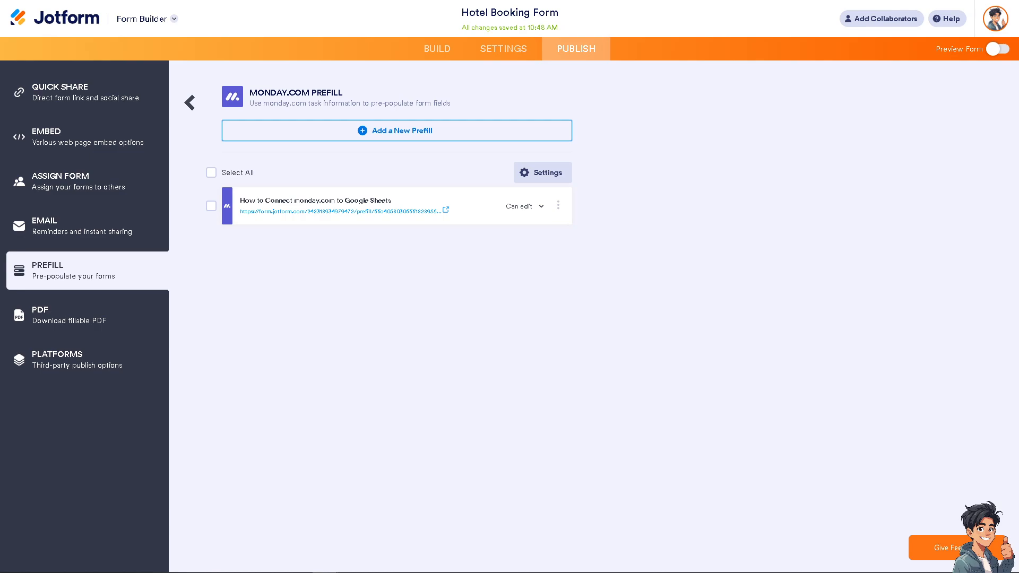
Step: Open the new prefill entry's actions menu with Send Invitation, Copy URL, Rename and Delete
{"action": "left_click", "coordinate": [558, 211]}
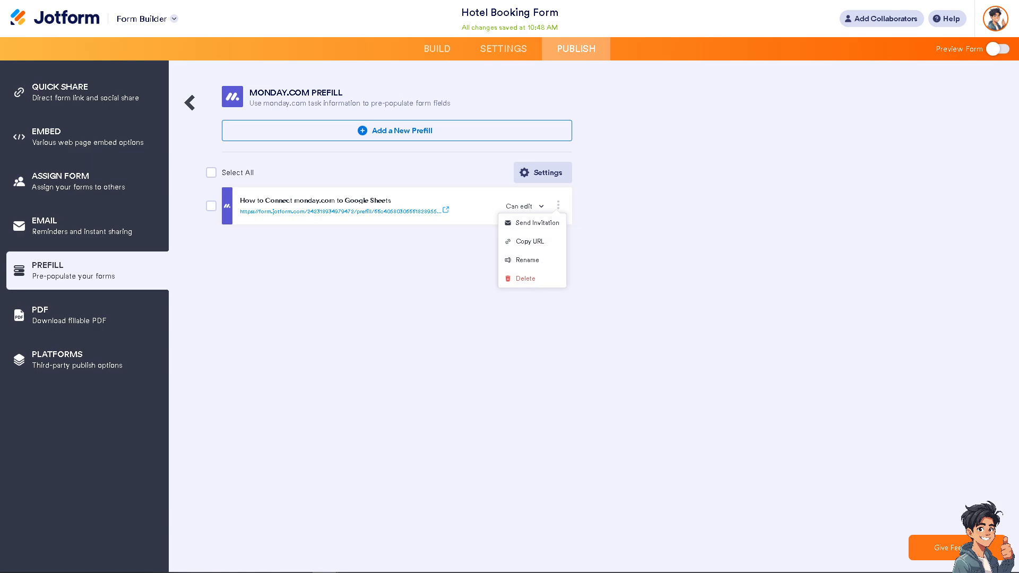
{"action": "left_click", "coordinate": [475, 203]}
{"action": "left_click", "coordinate": [558, 207]}
Step: Email the prefill invitation to the recipient's address with the message 'How to Use Jotform Prefill with monday.com'
{"action": "left_click", "coordinate": [541, 229]}
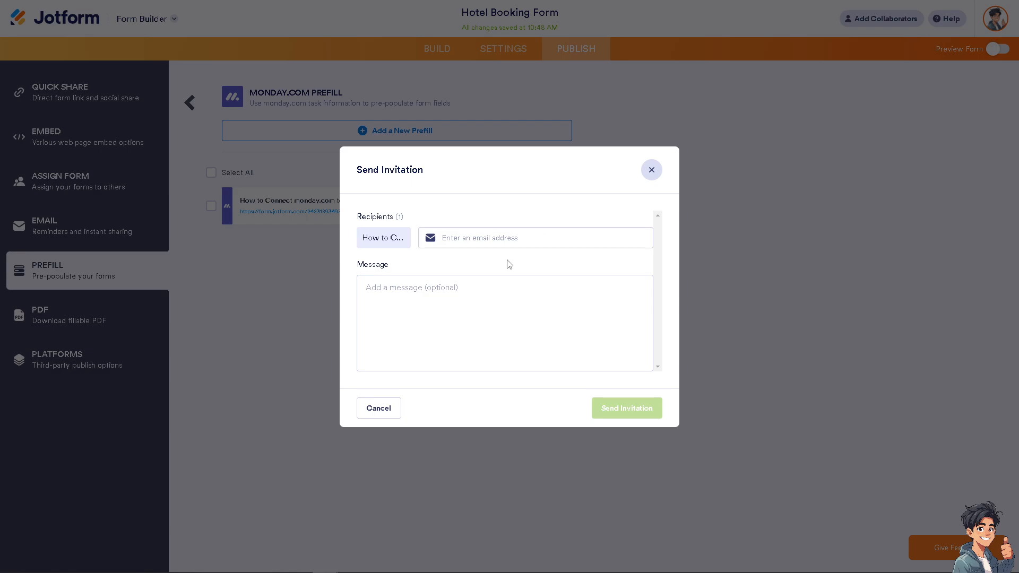
{"action": "left_click", "coordinate": [406, 299]}
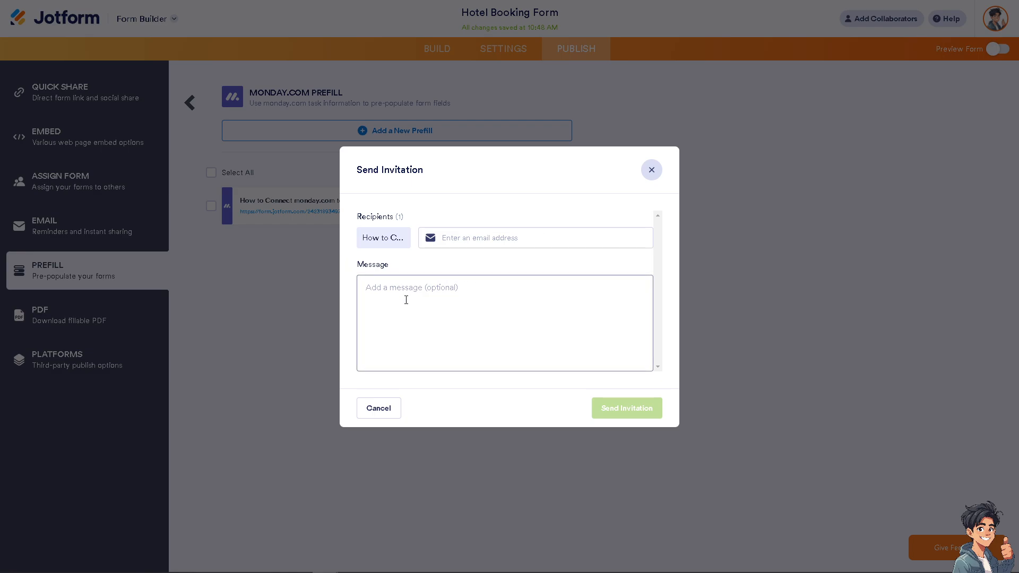
{"action": "left_click", "coordinate": [406, 300]}
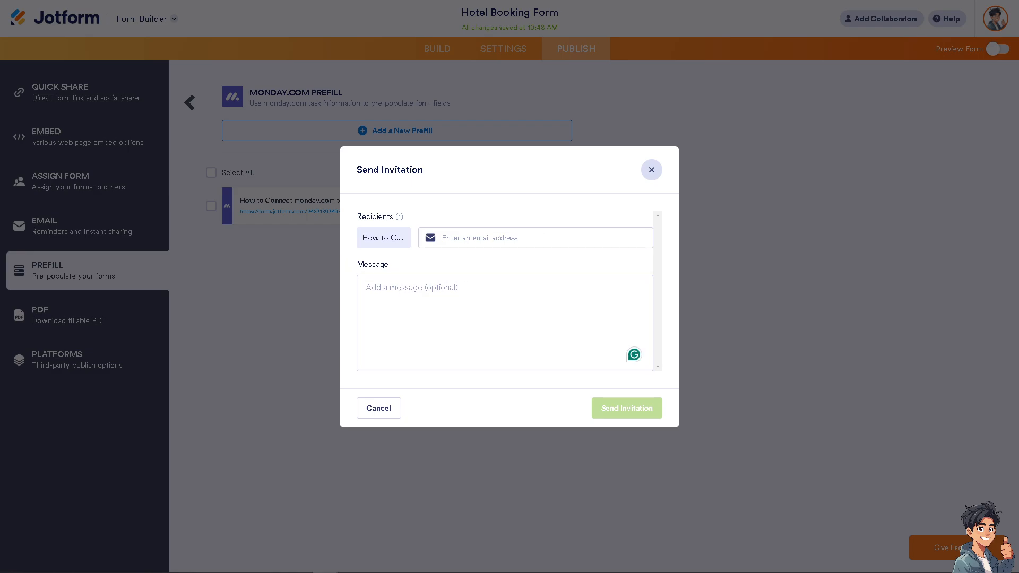
{"action": "left_click", "coordinate": [377, 312]}
{"action": "type", "text": "How to Use Jotform Prefill witha monday.com"}
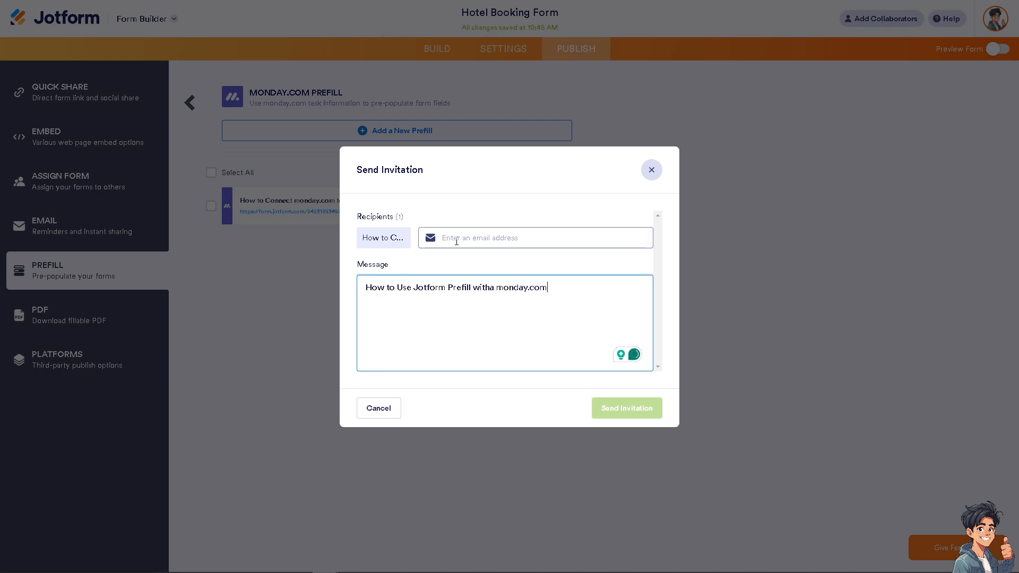
{"action": "left_click", "coordinate": [455, 239]}
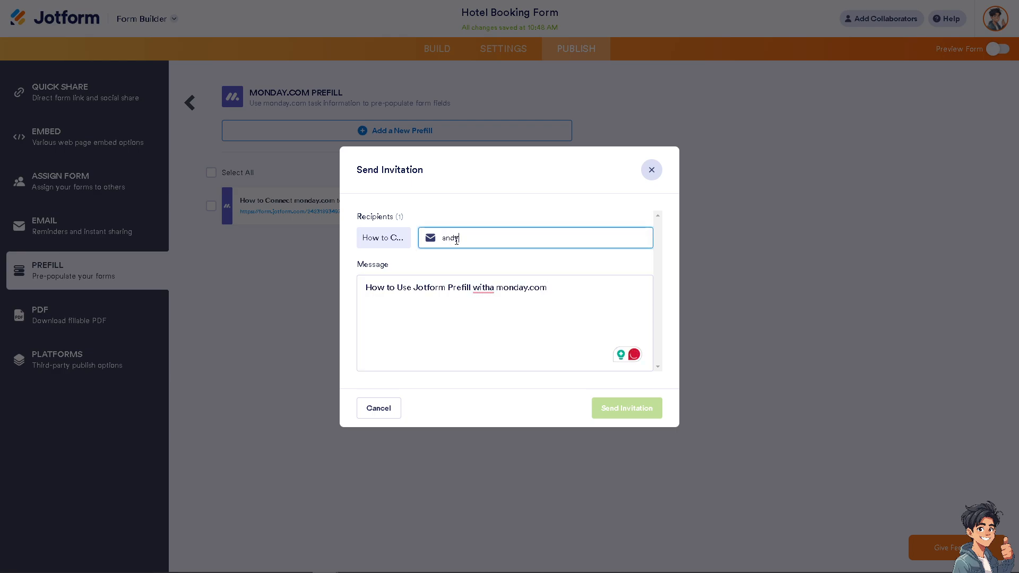
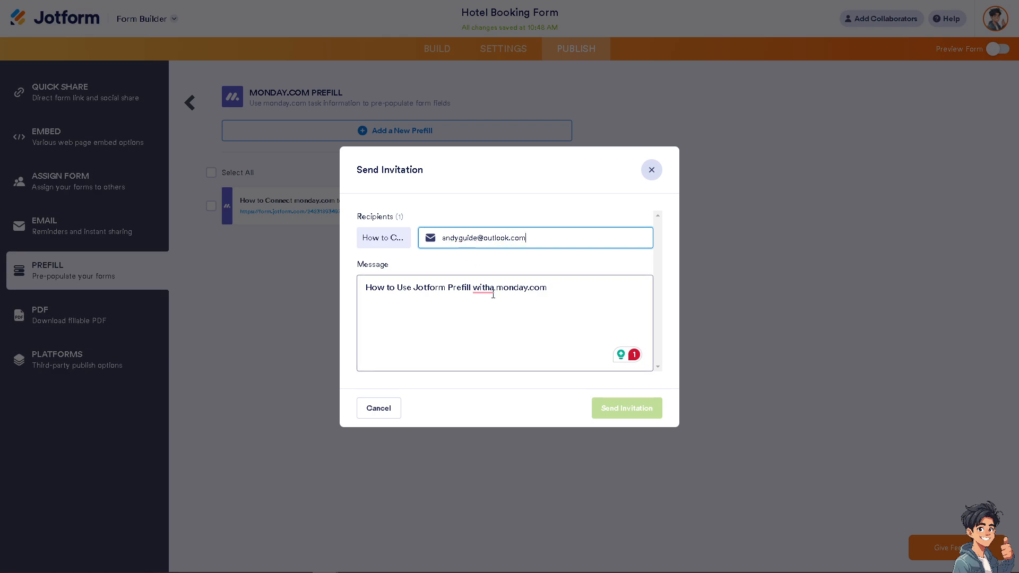
{"action": "left_click", "coordinate": [493, 292]}
{"action": "key", "text": "BackSpace"}
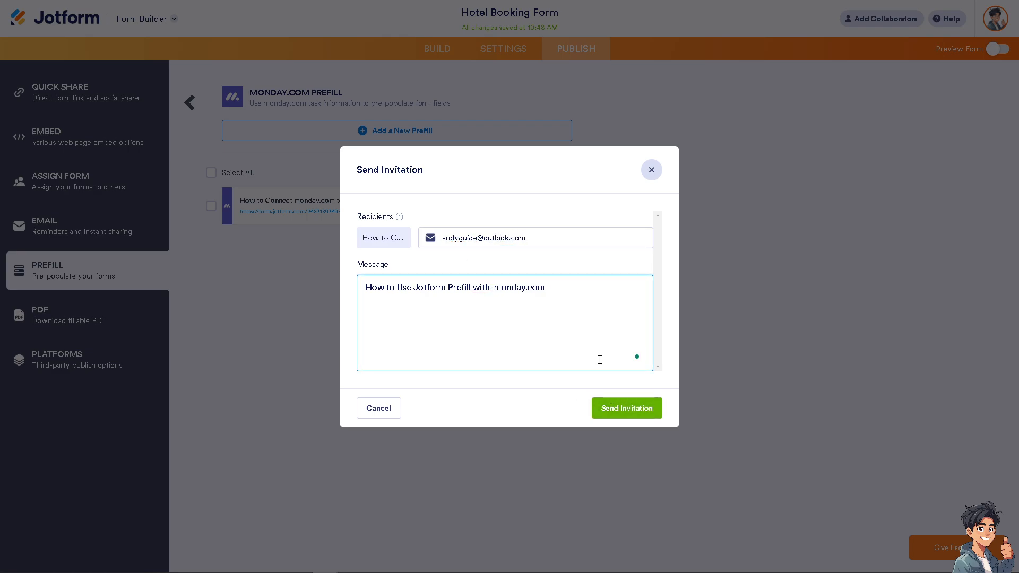
{"action": "left_click", "coordinate": [618, 410]}
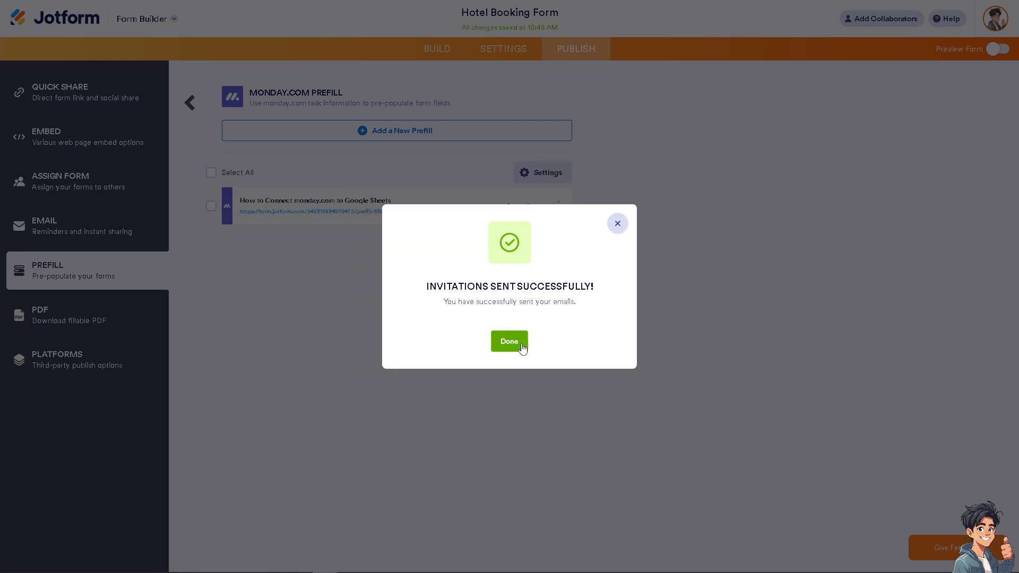
{"action": "left_click", "coordinate": [514, 344]}
Step: Copy the prefill entry's link and change its access from Can edit to Read Only
{"action": "left_click", "coordinate": [558, 206]}
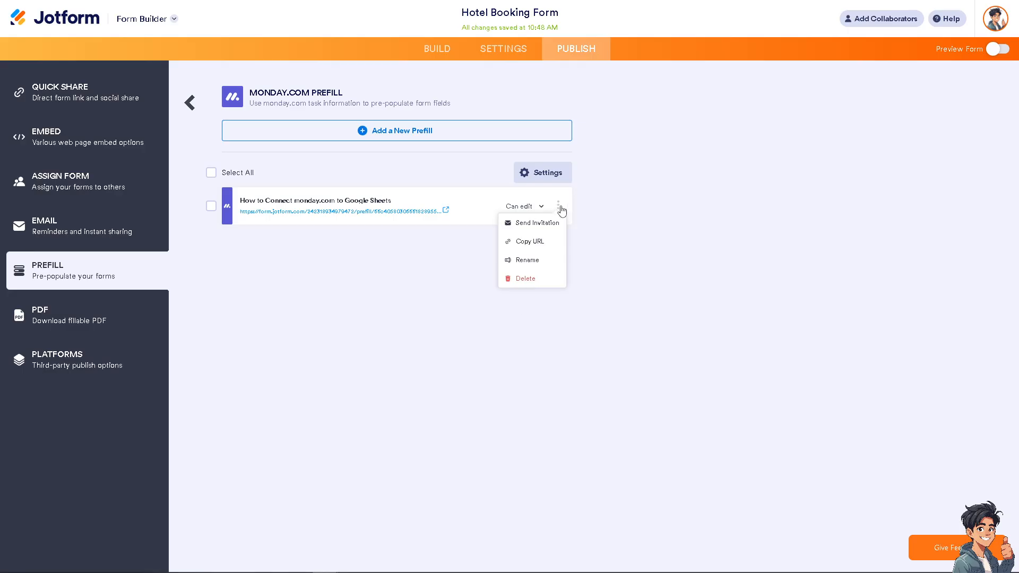
{"action": "left_click", "coordinate": [544, 246]}
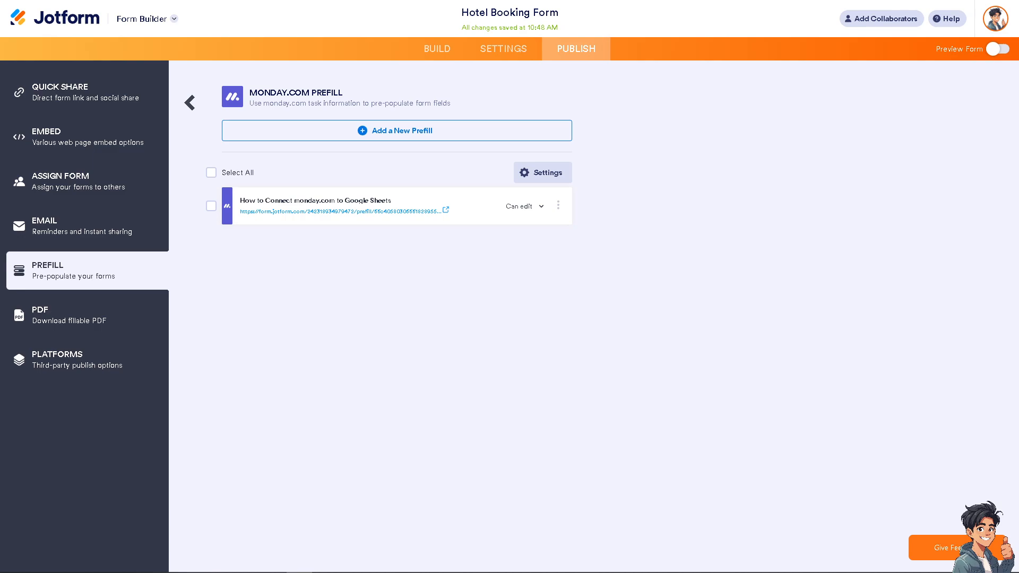
{"action": "left_click", "coordinate": [541, 211]}
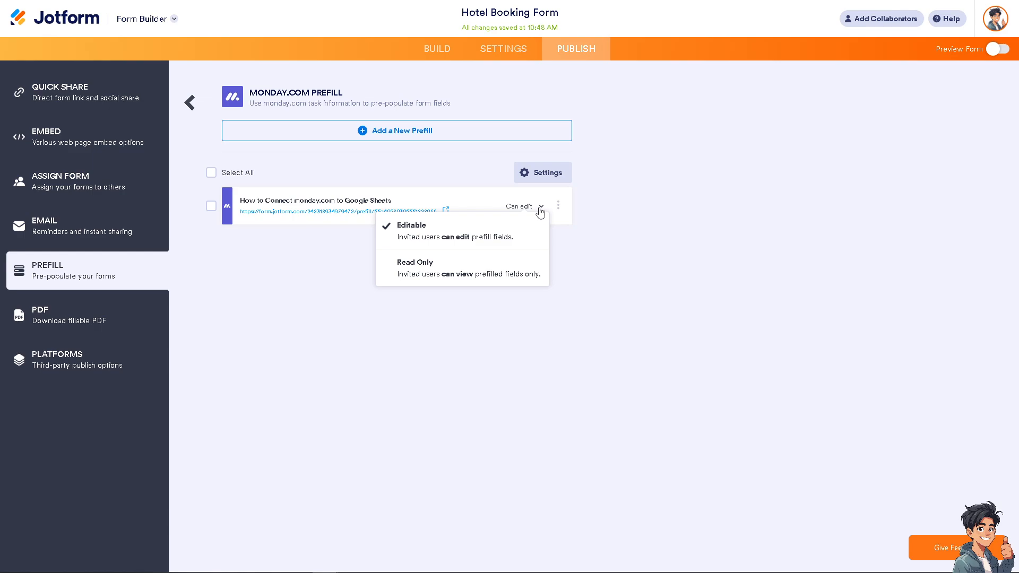
{"action": "left_click", "coordinate": [463, 268]}
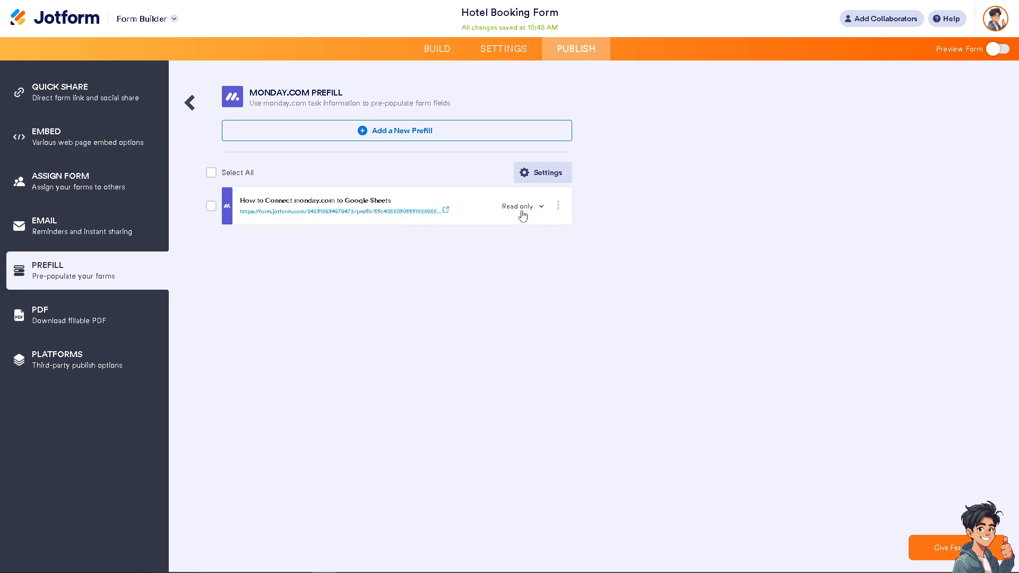
{"action": "left_click", "coordinate": [336, 212]}
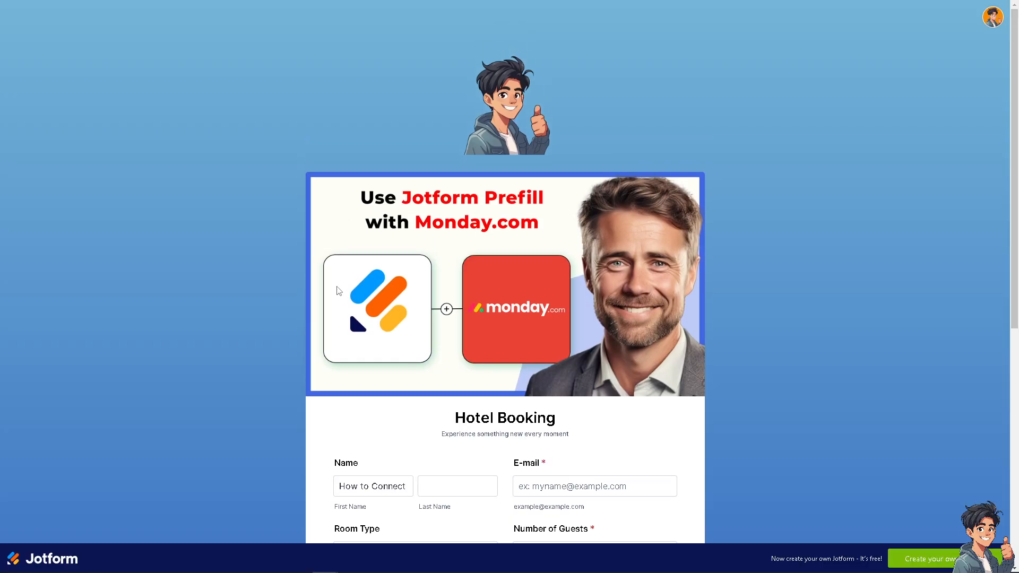
Step: Scroll through the prefilled Hotel Booking form to check its fields, with First Name filled as 'How to Connect'
{"action": "scroll", "coordinate": [339, 291], "scroll_direction": "down", "scroll_amount": 2}
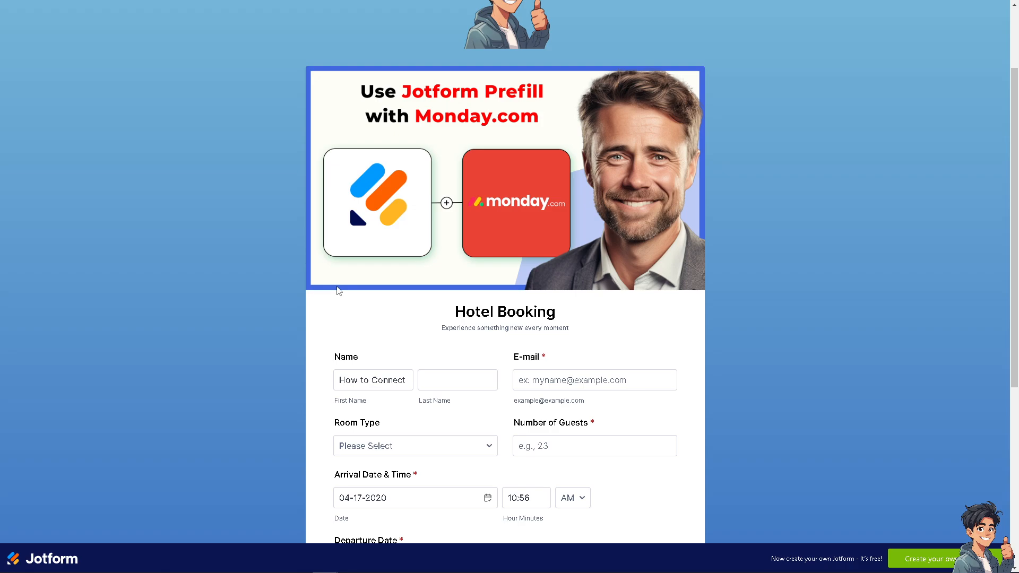
{"action": "scroll", "coordinate": [338, 291], "scroll_direction": "down", "scroll_amount": 2}
{"action": "scroll", "coordinate": [338, 290], "scroll_direction": "down", "scroll_amount": 3}
{"action": "scroll", "coordinate": [376, 139], "scroll_direction": "up", "scroll_amount": 4}
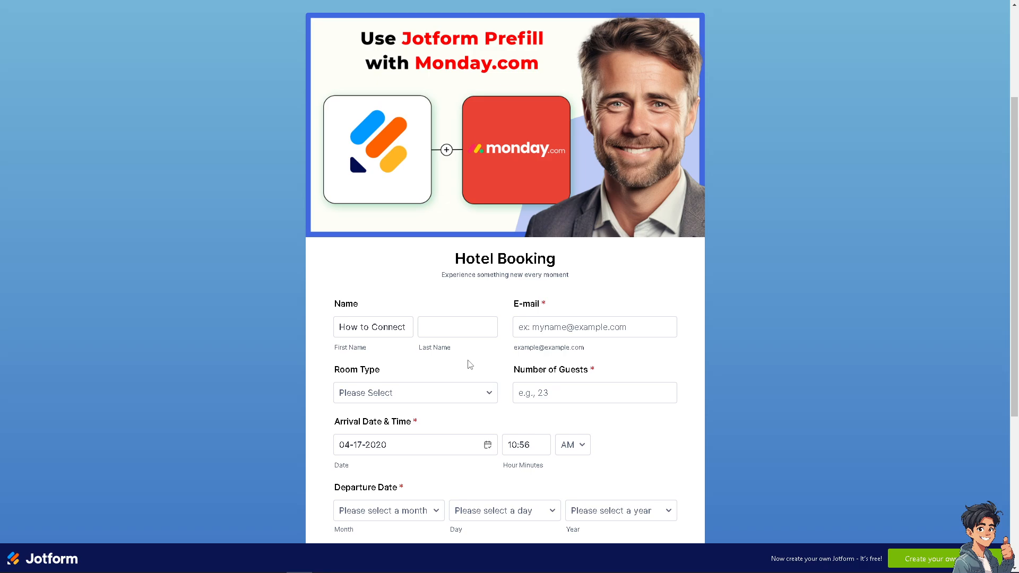
{"action": "scroll", "coordinate": [469, 416], "scroll_direction": "down", "scroll_amount": 2}
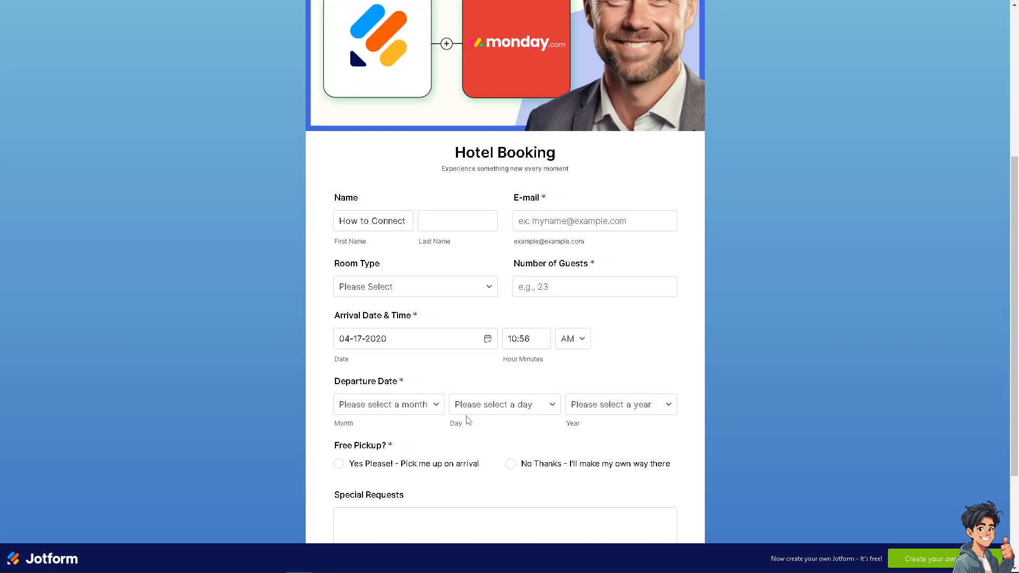
{"action": "scroll", "coordinate": [500, 416], "scroll_direction": "up", "scroll_amount": 2}
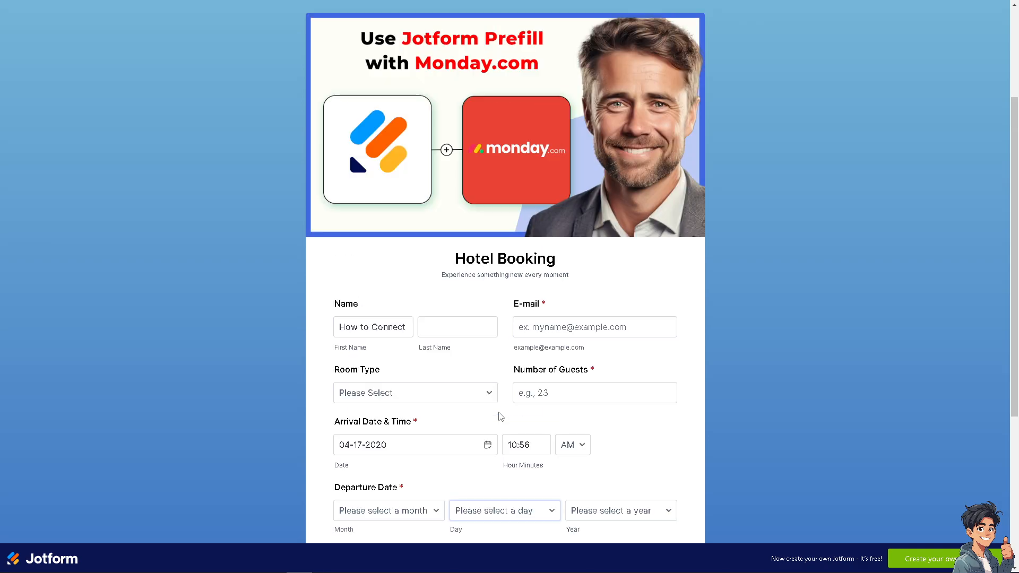
{"action": "scroll", "coordinate": [501, 417], "scroll_direction": "up", "scroll_amount": 3}
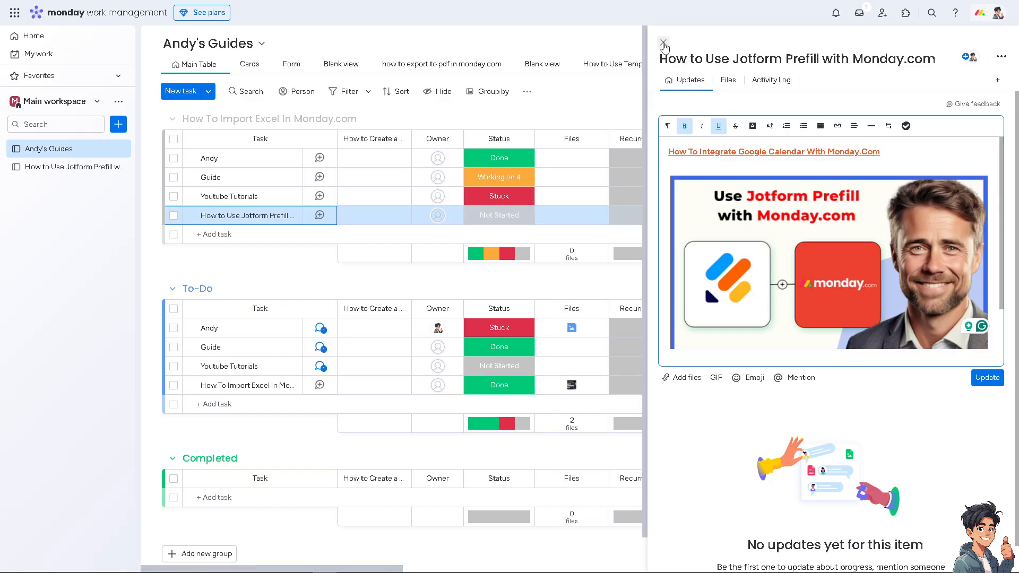
Step: Close the item's update panel and browse the board's Automation center integration templates
{"action": "left_click", "coordinate": [664, 43]}
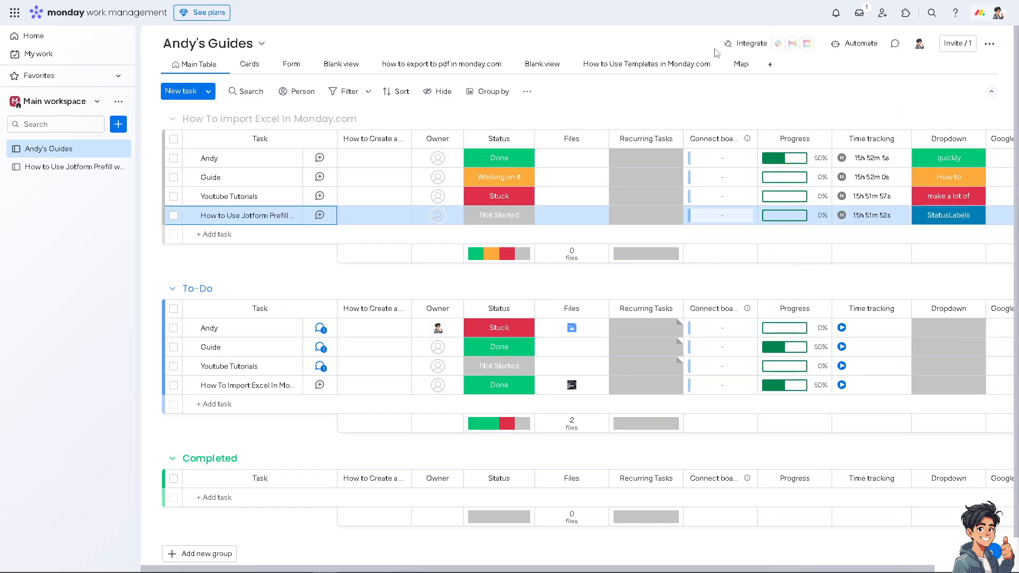
{"action": "left_click", "coordinate": [750, 47]}
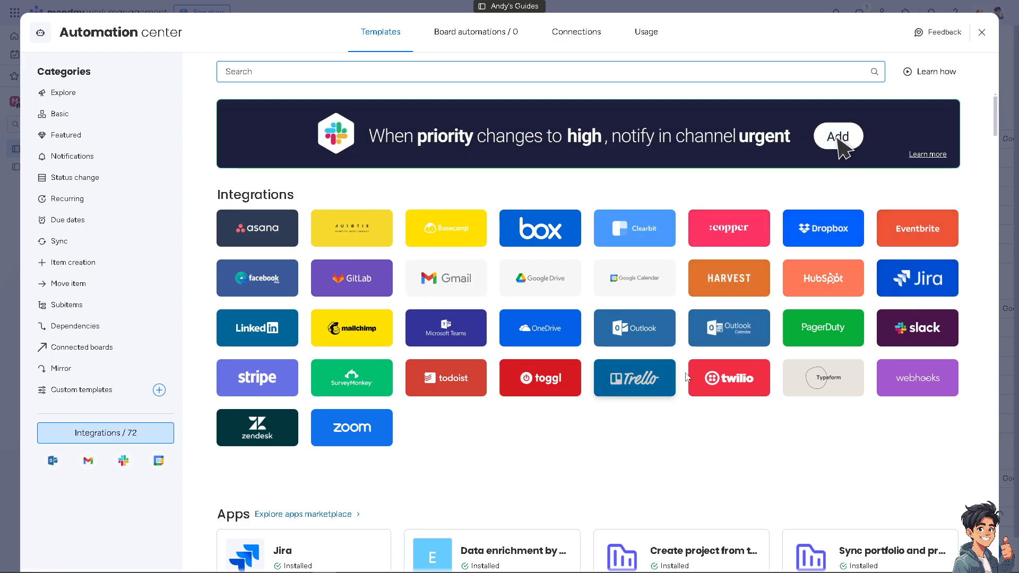
{"action": "left_click", "coordinate": [101, 434]}
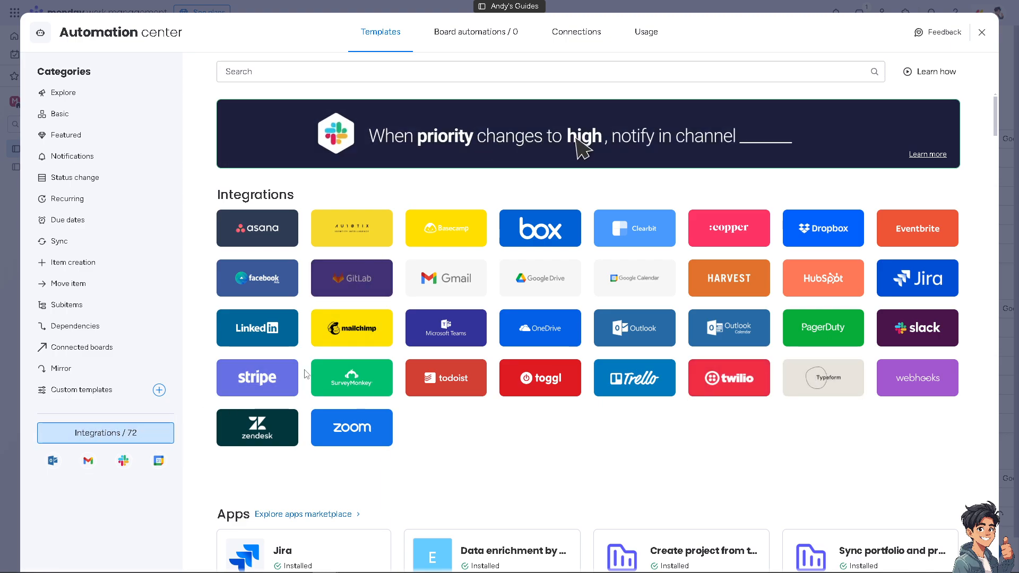
{"action": "scroll", "coordinate": [154, 441], "scroll_direction": "down", "scroll_amount": 2}
{"action": "scroll", "coordinate": [325, 412], "scroll_direction": "down", "scroll_amount": 12}
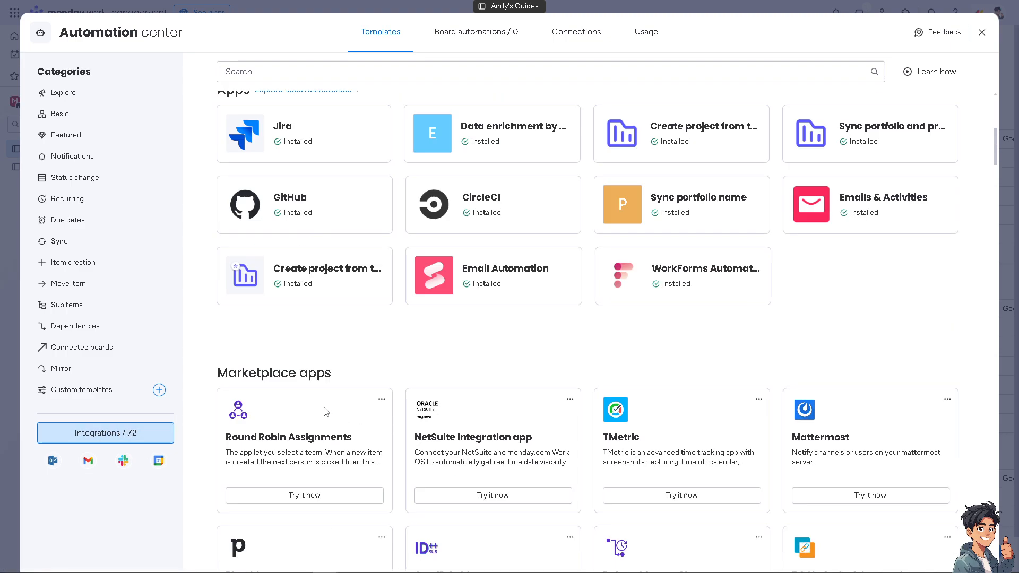
{"action": "scroll", "coordinate": [326, 412], "scroll_direction": "up", "scroll_amount": 7}
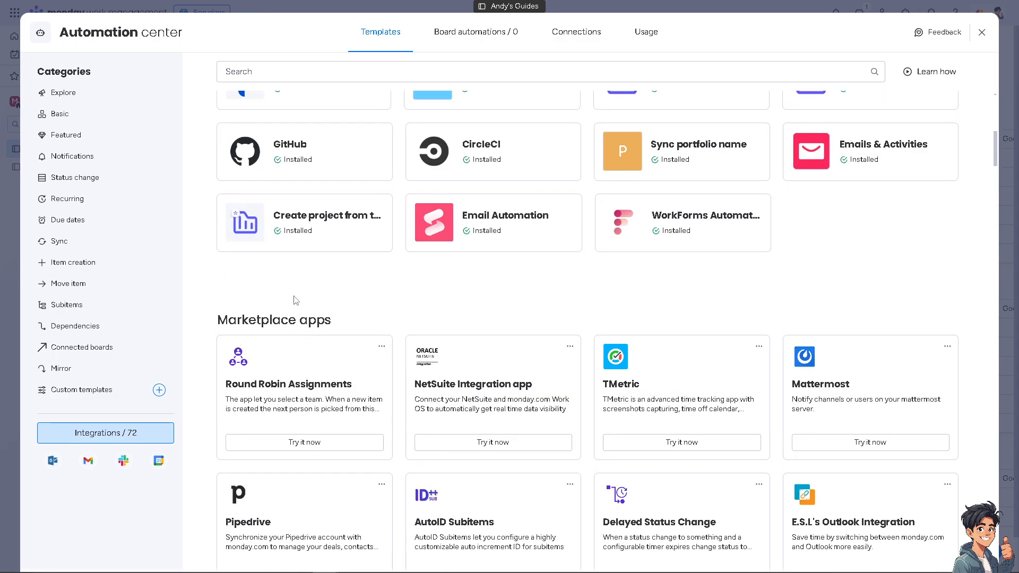
{"action": "left_click", "coordinate": [280, 73]}
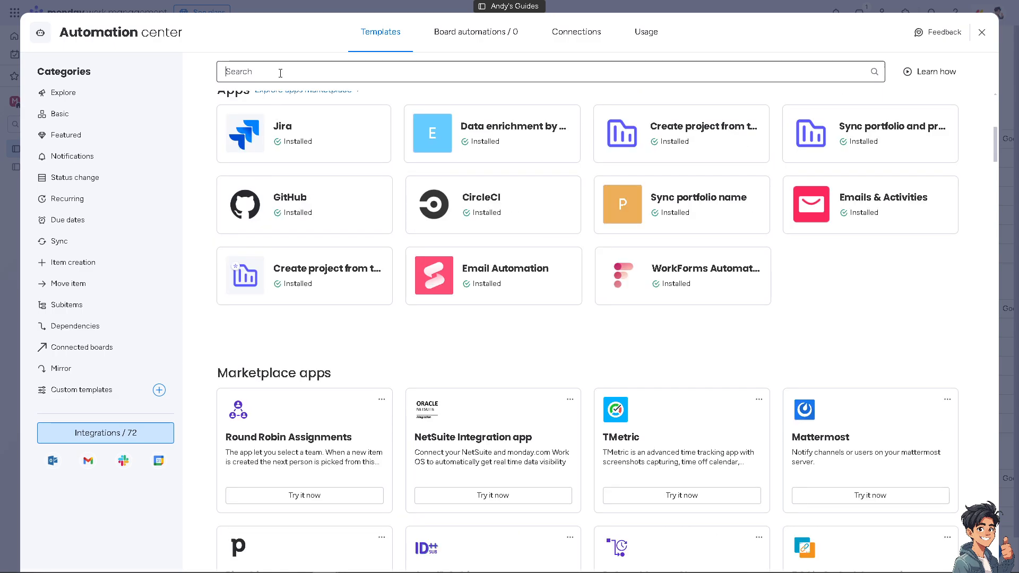
Step: Search 'jotfo' in the Automation center and open the Jotform marketplace app
{"action": "type", "text": "jotfo"}
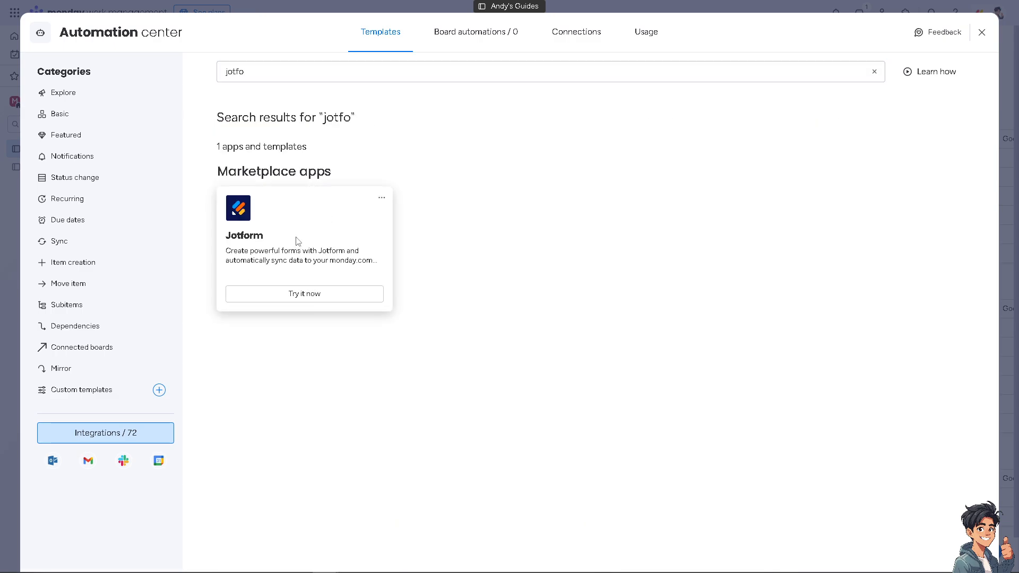
{"action": "left_click", "coordinate": [298, 242]}
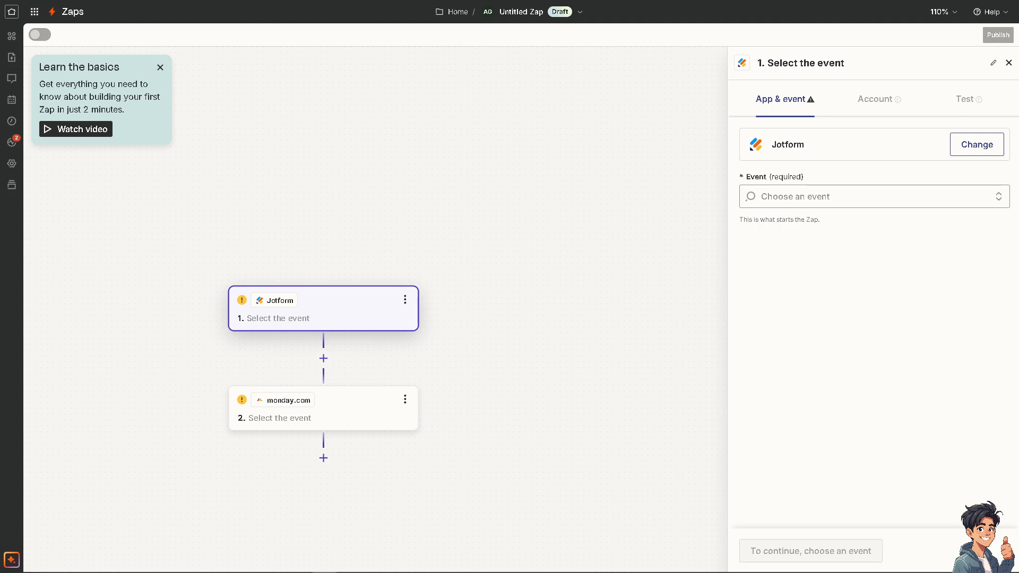
Step: Rename the Zap to 'How to Use Jotform Prefill with monday.com'
{"action": "left_click", "coordinate": [533, 14]}
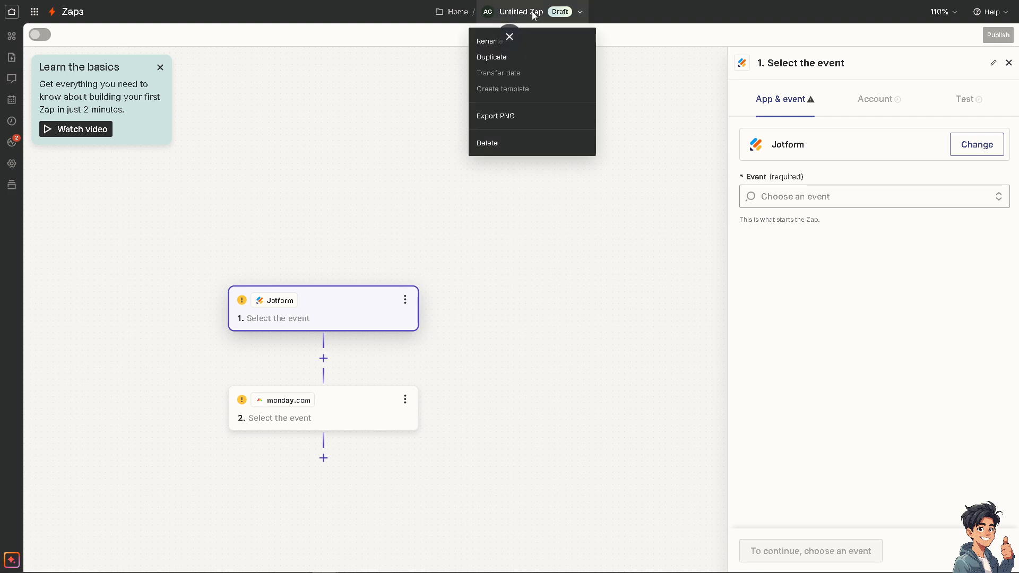
{"action": "left_click", "coordinate": [533, 47]}
{"action": "type", "text": "How to Use Jotform Prefill with monday.com"}
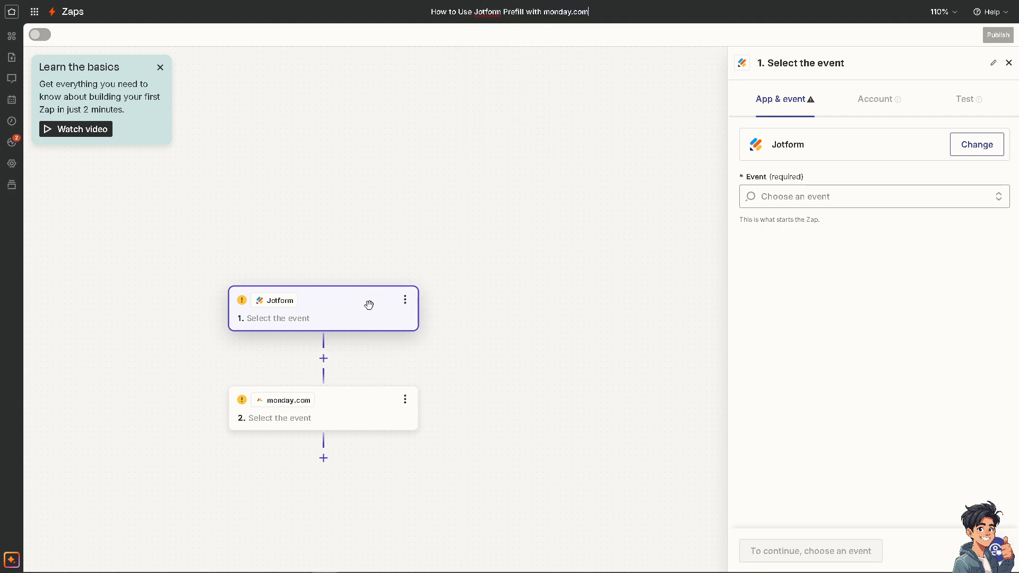
{"action": "key", "text": "Return"}
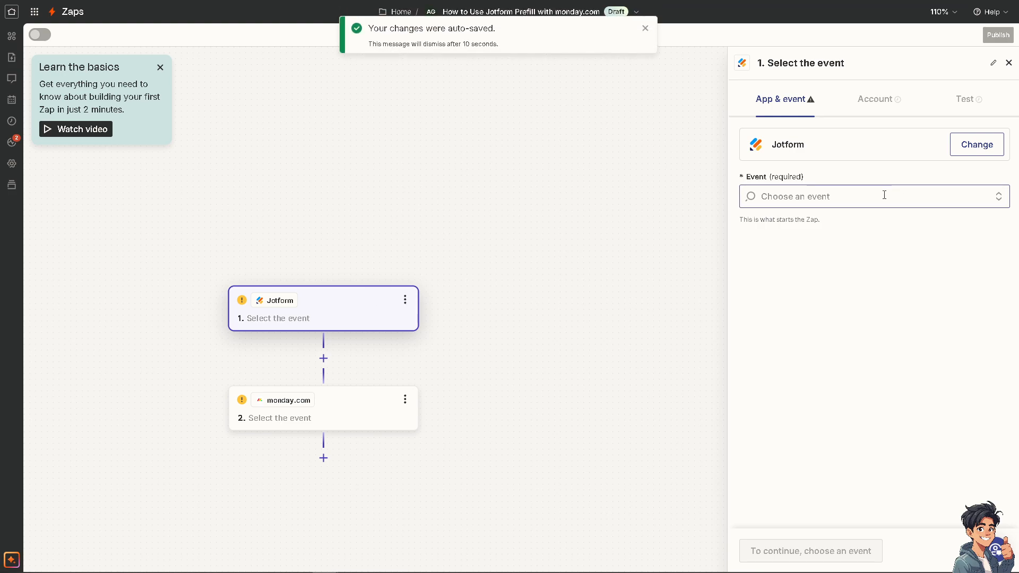
Step: Set the Jotform trigger to New Signed Document and the monday.com action to Change Multiple Columns Value
{"action": "left_click", "coordinate": [885, 196]}
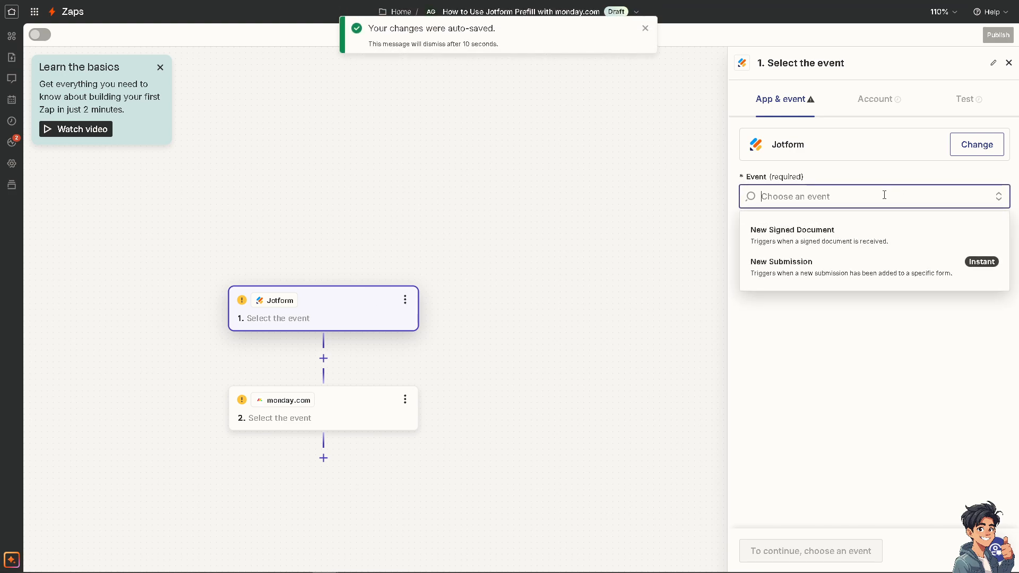
{"action": "left_click", "coordinate": [806, 249]}
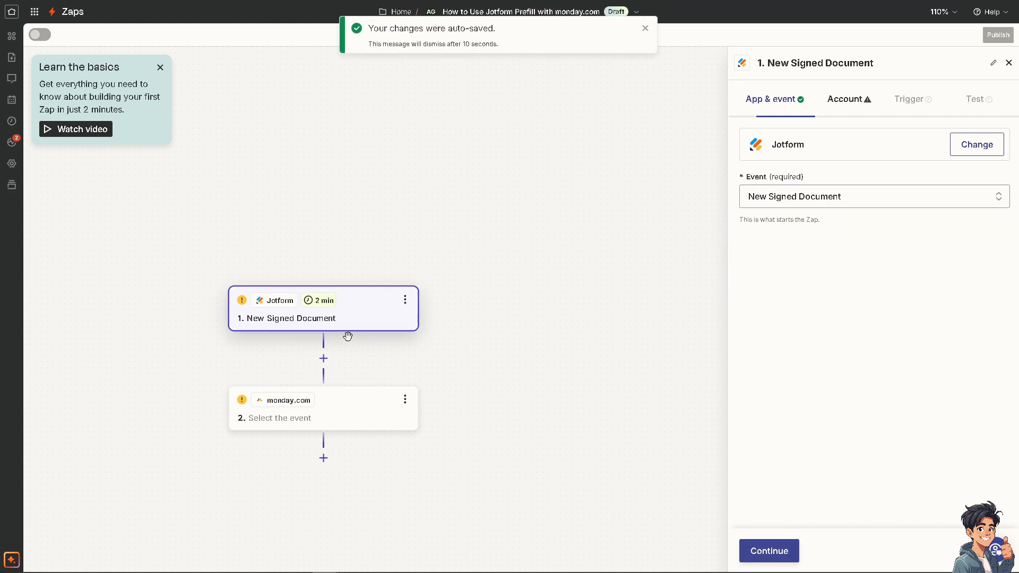
{"action": "left_click", "coordinate": [331, 414]}
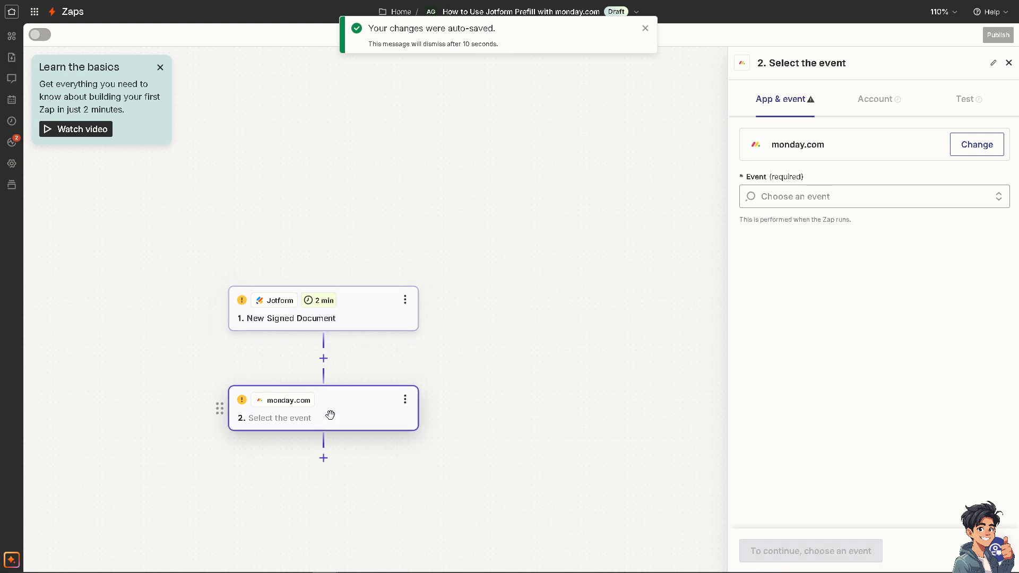
{"action": "left_click", "coordinate": [872, 194]}
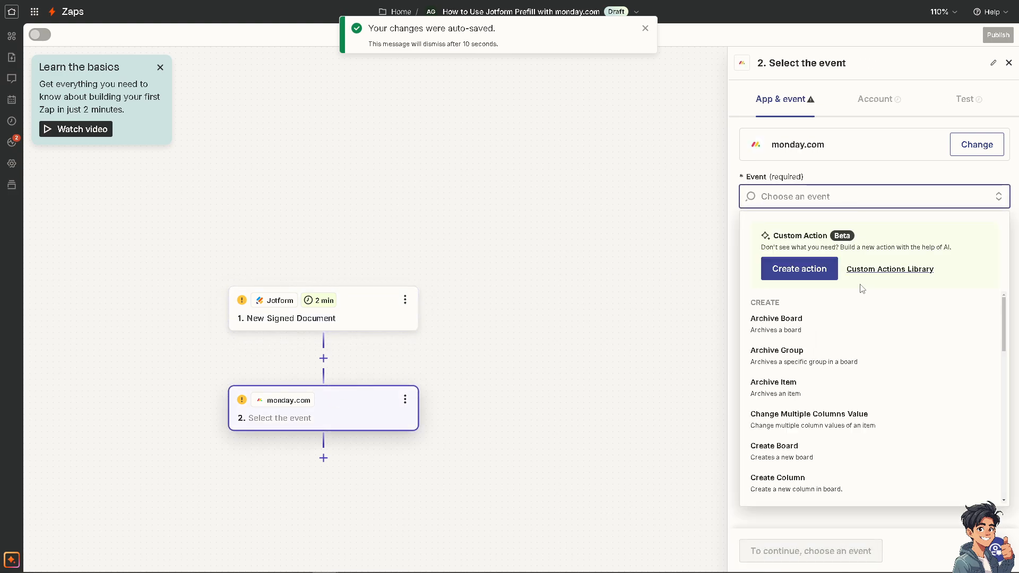
{"action": "left_click", "coordinate": [839, 429]}
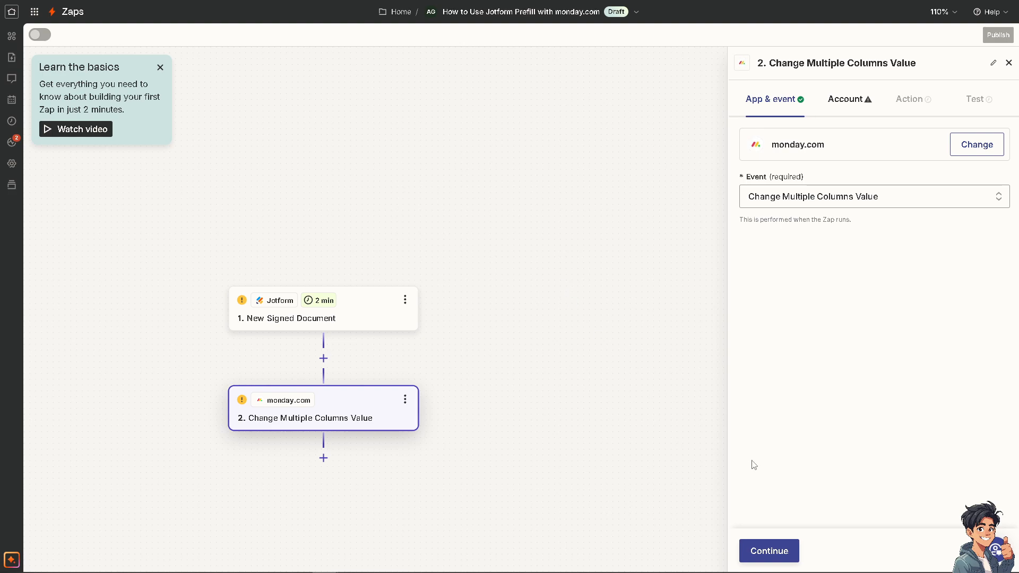